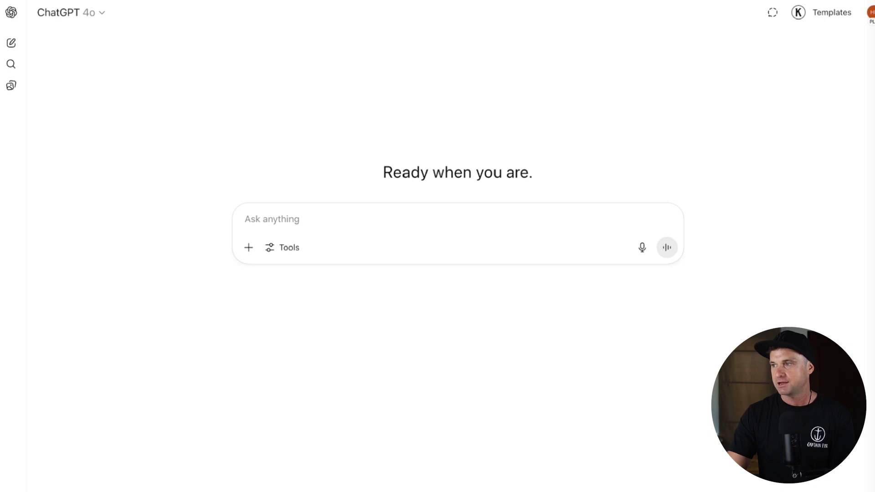
# - Paste the ebook prompt into ChatGPT and check its topic placeholder and title/subtitle requirement
pyautogui.click(399, 226)
pyautogui.hotkey('ctrl', 'v')
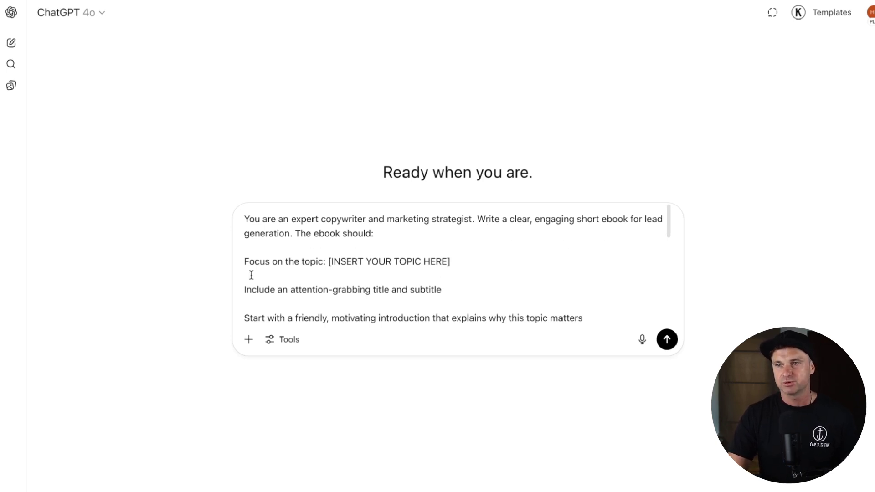
pyautogui.moveTo(329, 262); pyautogui.dragTo(456, 258)
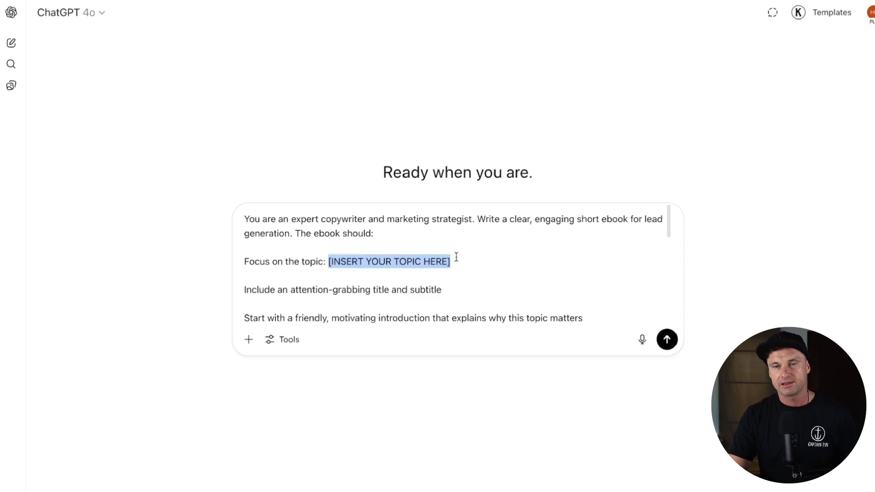
pyautogui.moveTo(442, 290); pyautogui.dragTo(293, 287)
pyautogui.click(248, 290)
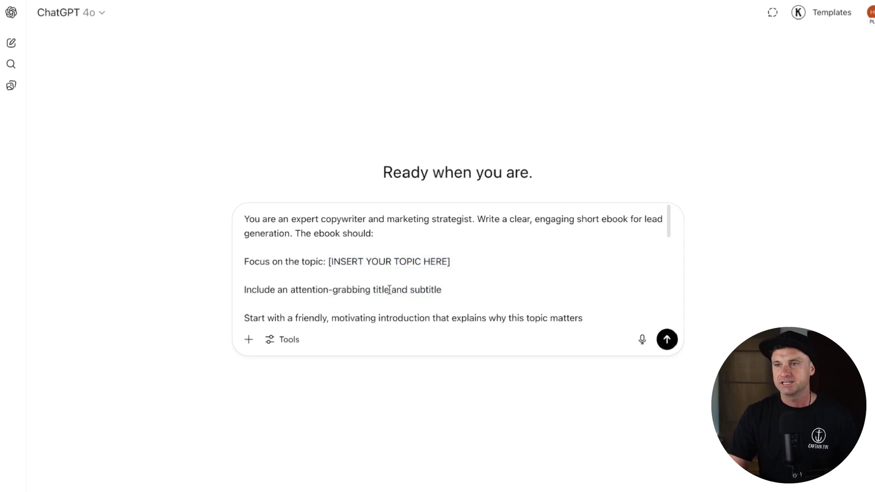
# - Review the rest of the prompt: introduction, five sections and the 300–500-word length
pyautogui.scroll(-2, 390, 288)
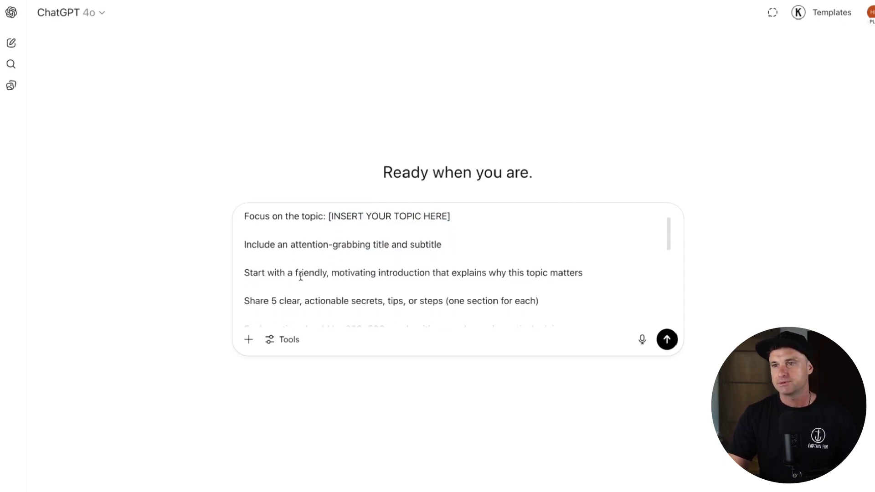
pyautogui.moveTo(327, 271); pyautogui.dragTo(351, 274)
pyautogui.click(370, 273)
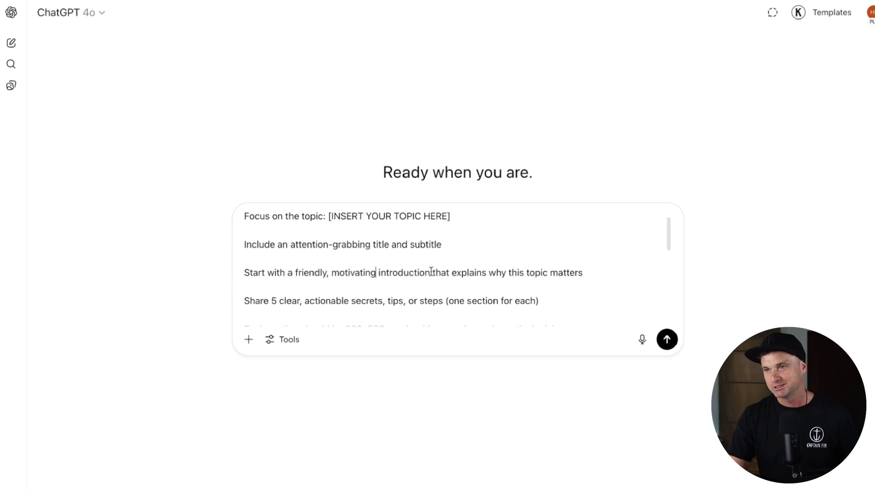
pyautogui.click(587, 282)
pyautogui.scroll(-1, 319, 279)
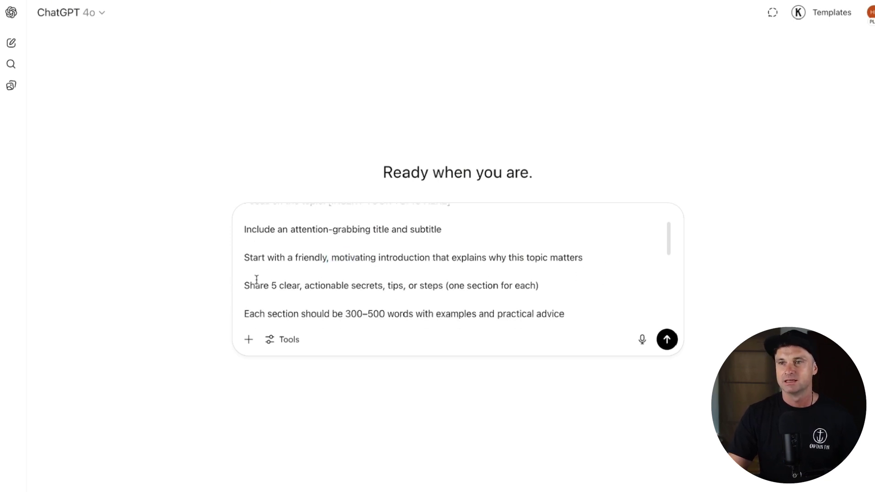
pyautogui.moveTo(252, 284); pyautogui.dragTo(537, 283)
pyautogui.click(538, 283)
pyautogui.moveTo(294, 314); pyautogui.dragTo(414, 314)
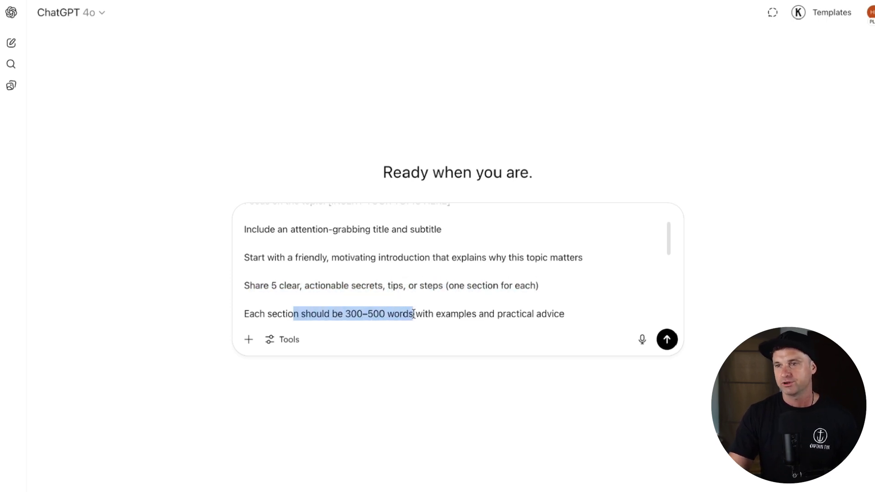
pyautogui.click(539, 299)
pyautogui.scroll(-10, 540, 294)
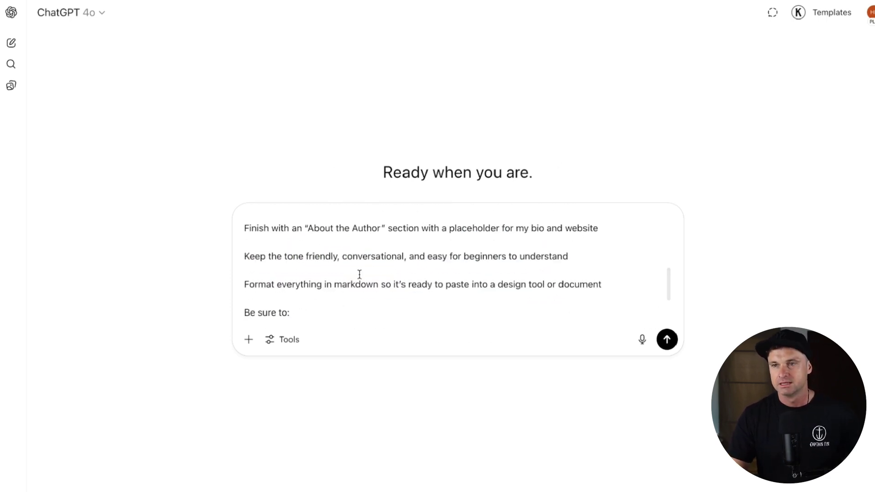
pyautogui.scroll(-5, 469, 268)
pyautogui.scroll(15, 430, 264)
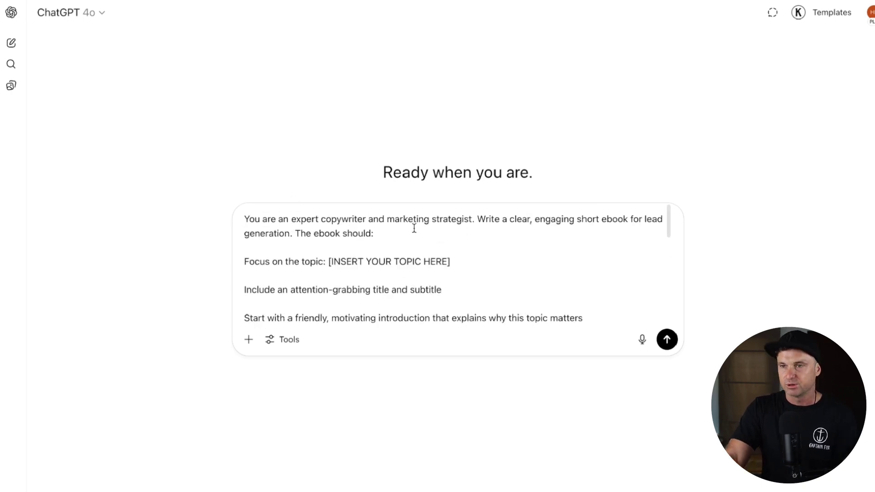
# - Replace the topic placeholder with '5 Copywriting Secrets for Making More Sales' and send the prompt
pyautogui.moveTo(329, 262); pyautogui.dragTo(456, 256)
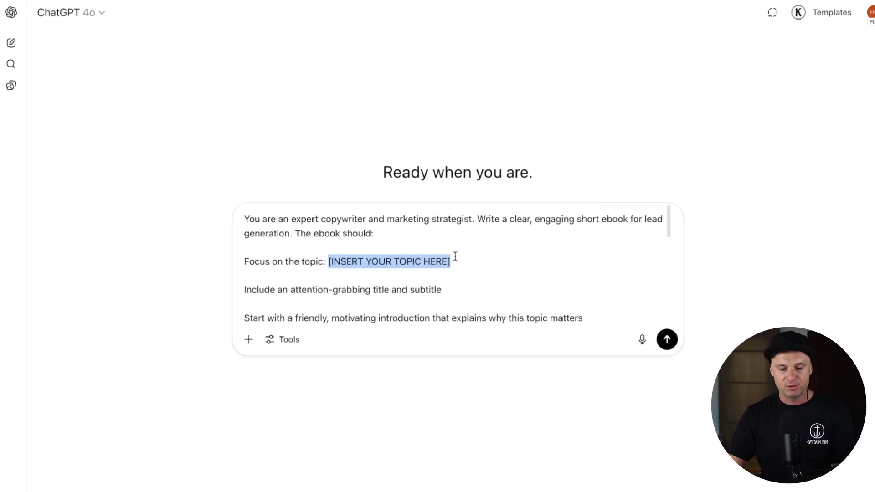
pyautogui.write('5')
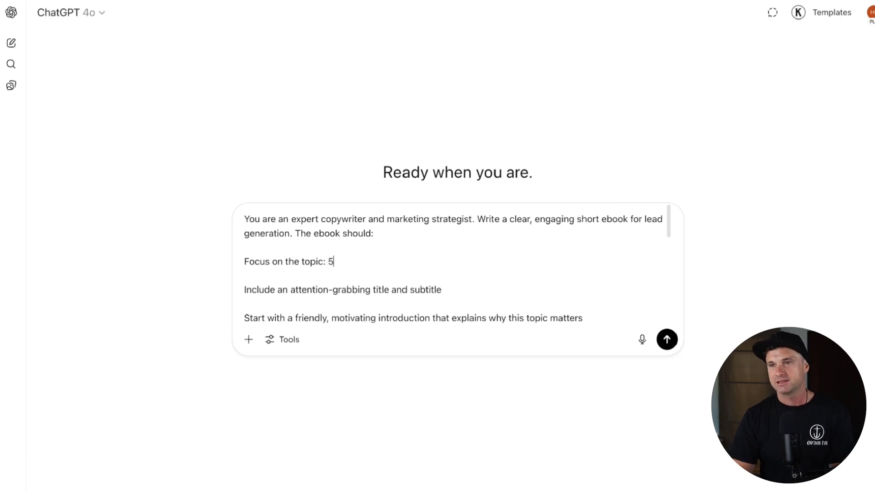
pyautogui.write(' Copy writing S')
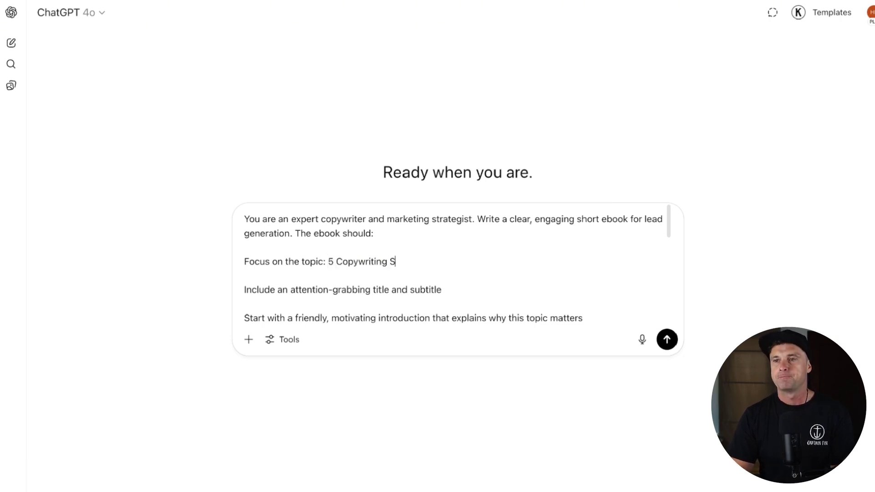
pyautogui.write('ecre')
pyautogui.press('BackSpace')
pyautogui.press('BackSpace')
pyautogui.press('BackSpace')
pyautogui.write('crets for ')
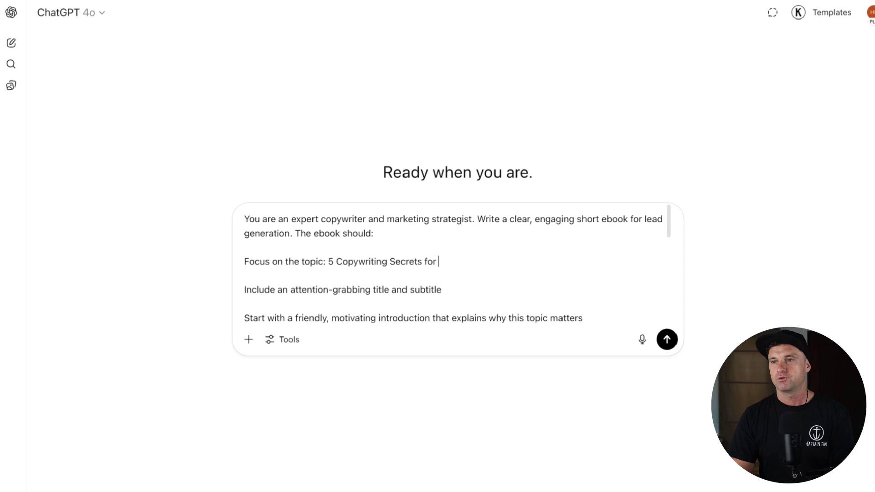
pyautogui.write('Making More Sales')
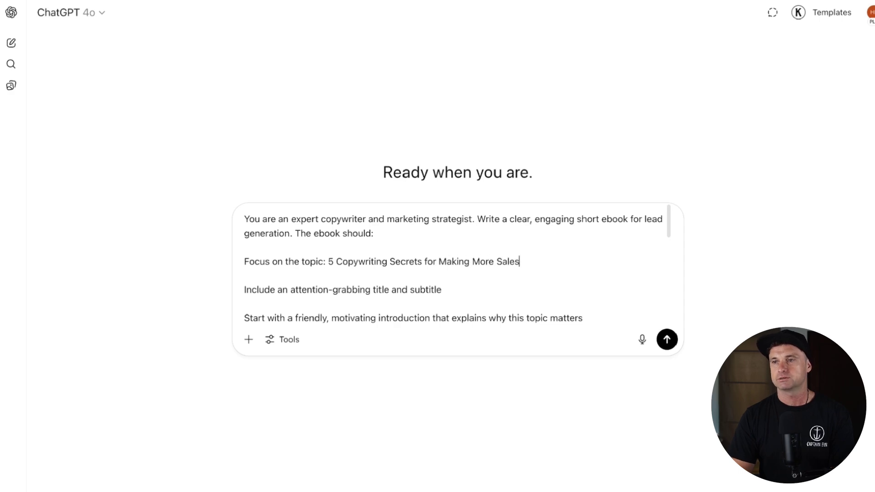
pyautogui.press('Return')
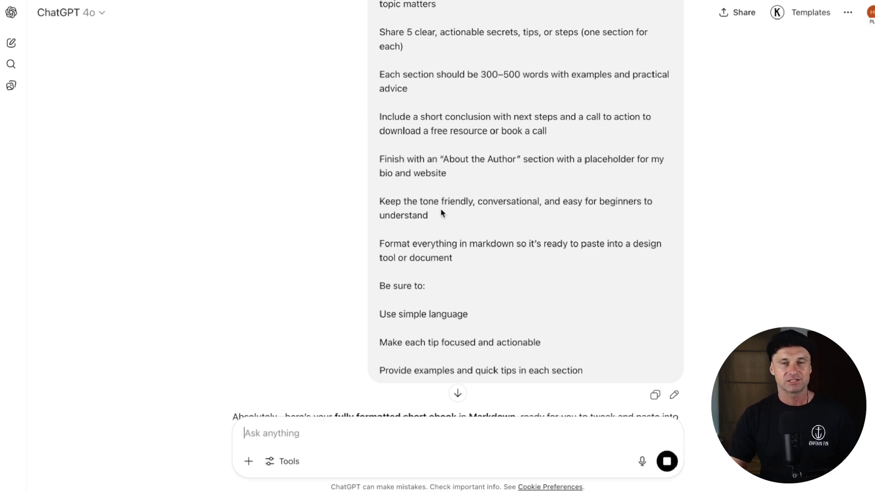
# - Read the generated ebook's title, introduction and Secret #1, highlighting them along the way
pyautogui.scroll(-8, 456, 240)
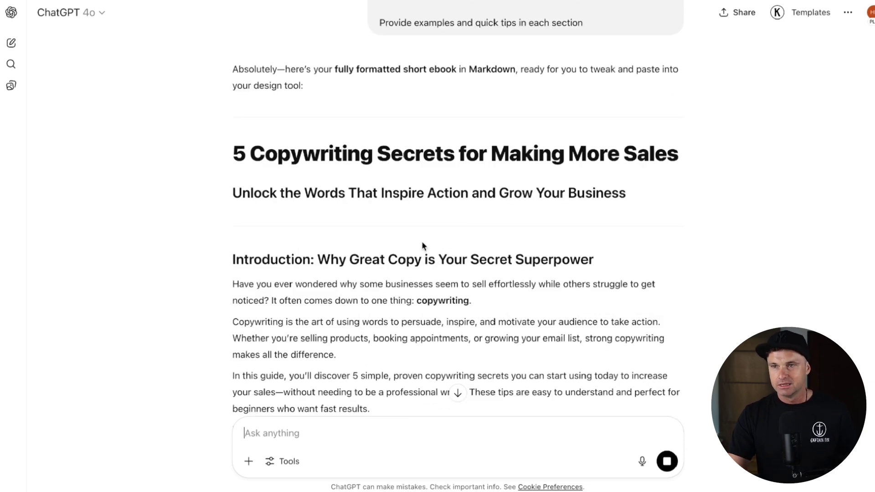
pyautogui.moveTo(242, 129); pyautogui.dragTo(680, 160)
pyautogui.scroll(-3, 240, 209)
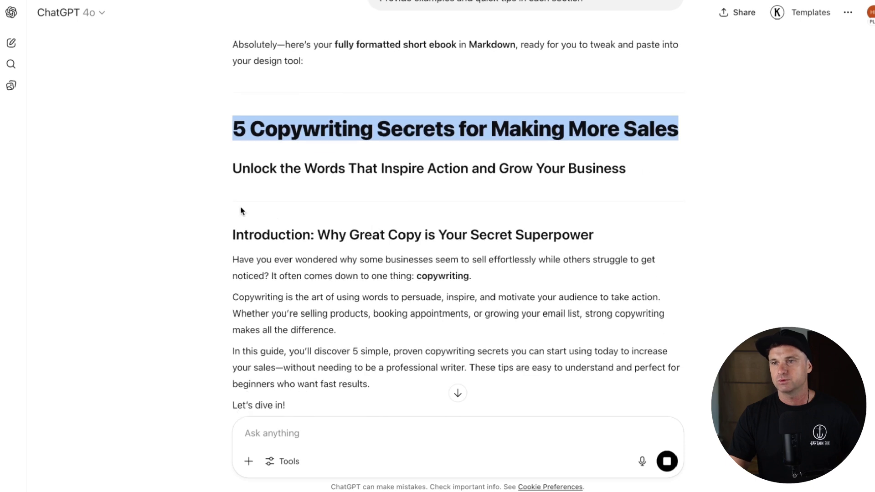
pyautogui.scroll(-4, 290, 271)
pyautogui.moveTo(224, 195); pyautogui.dragTo(461, 286)
pyautogui.scroll(-10, 461, 287)
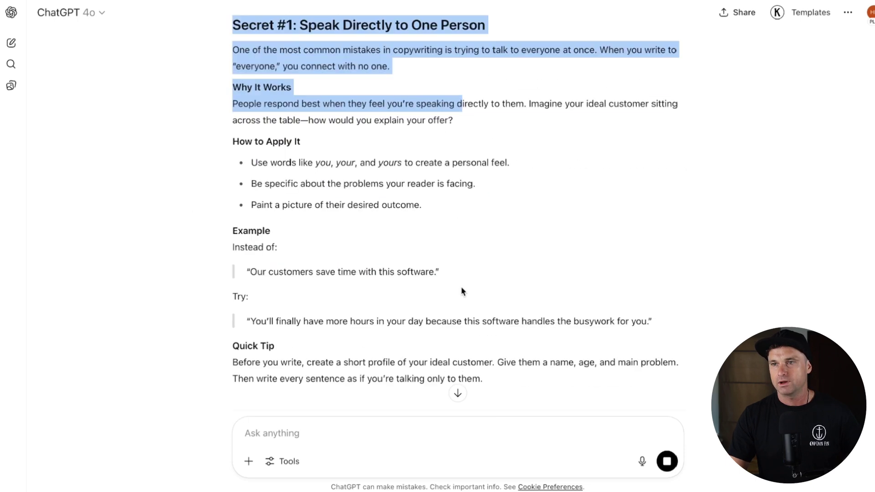
pyautogui.moveTo(226, 198); pyautogui.dragTo(521, 295)
# - Scroll through the remaining secrets down to the conclusion
pyautogui.scroll(-6, 281, 325)
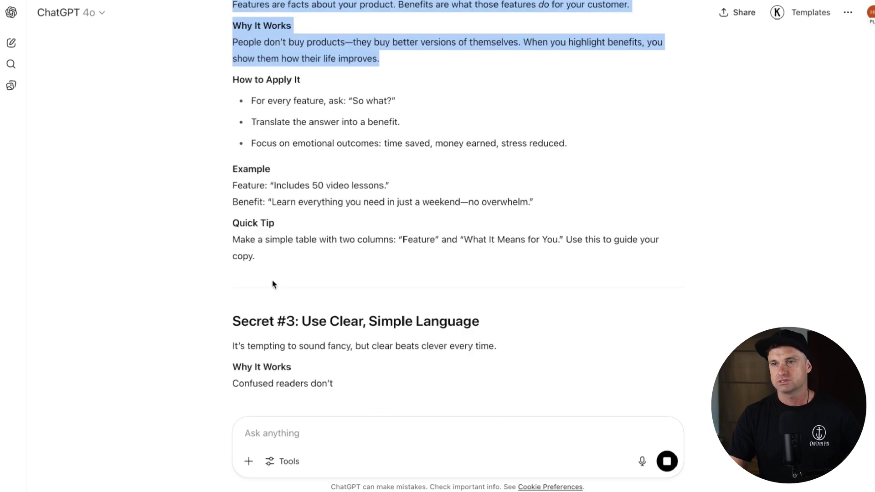
pyautogui.scroll(-1, 275, 325)
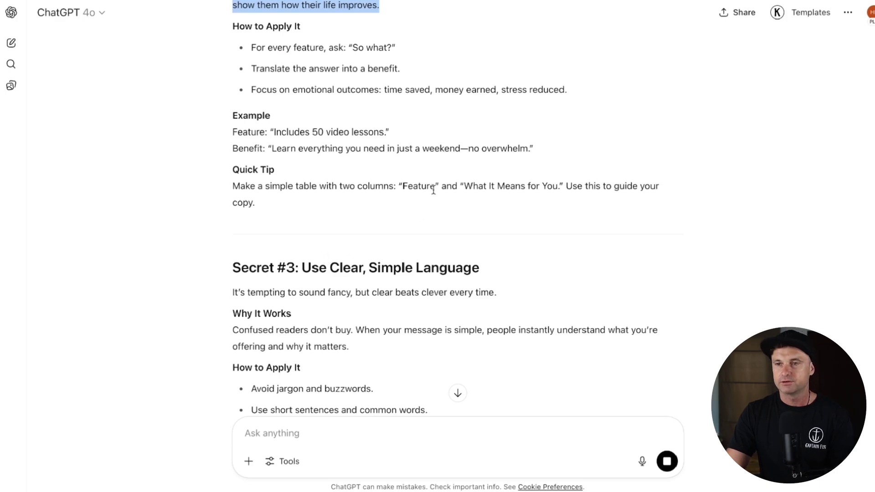
pyautogui.scroll(-1, 431, 191)
pyautogui.scroll(-11, 346, 206)
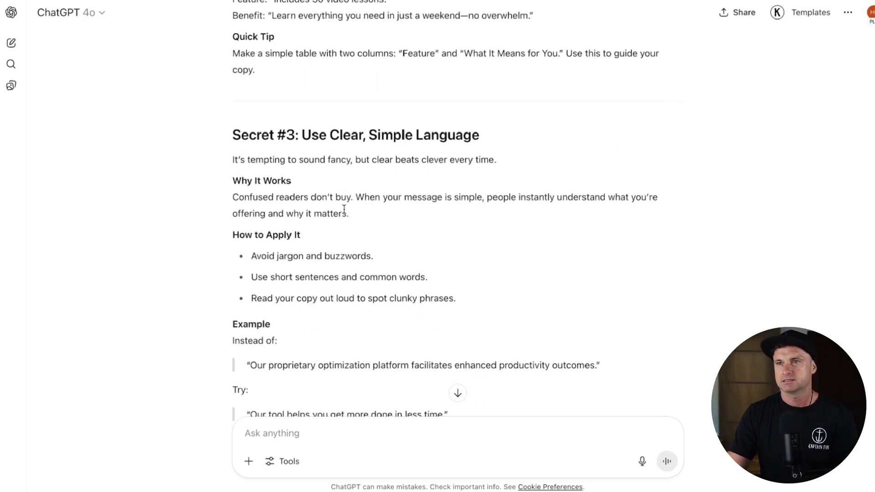
pyautogui.scroll(-11, 330, 160)
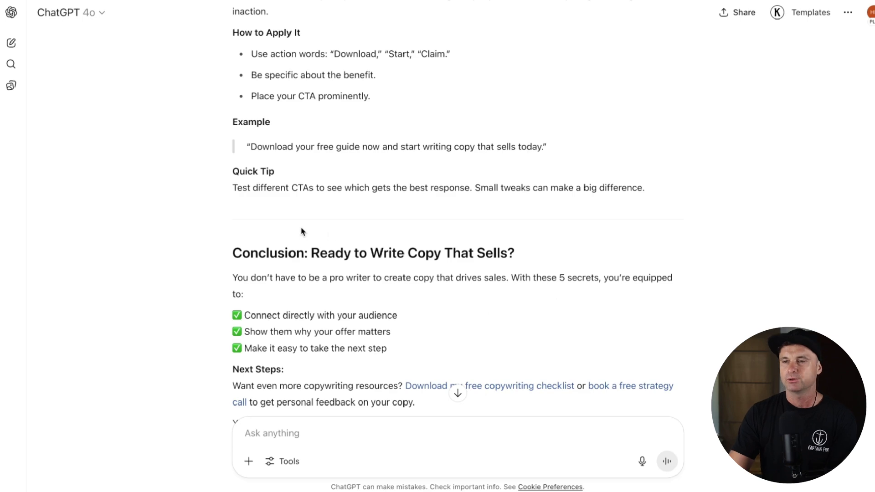
pyautogui.scroll(-4, 241, 313)
pyautogui.scroll(-3, 382, 329)
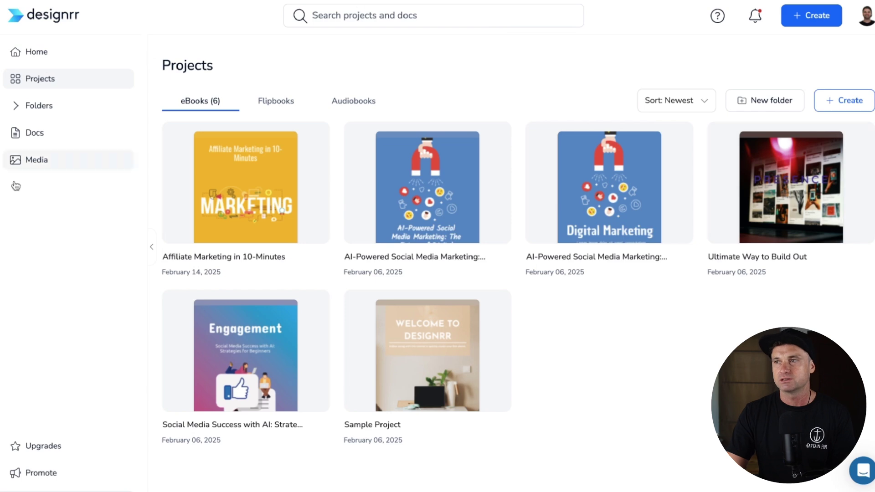
# - Create a new eBook project in Designrr with PDF as the publish format
pyautogui.click(34, 52)
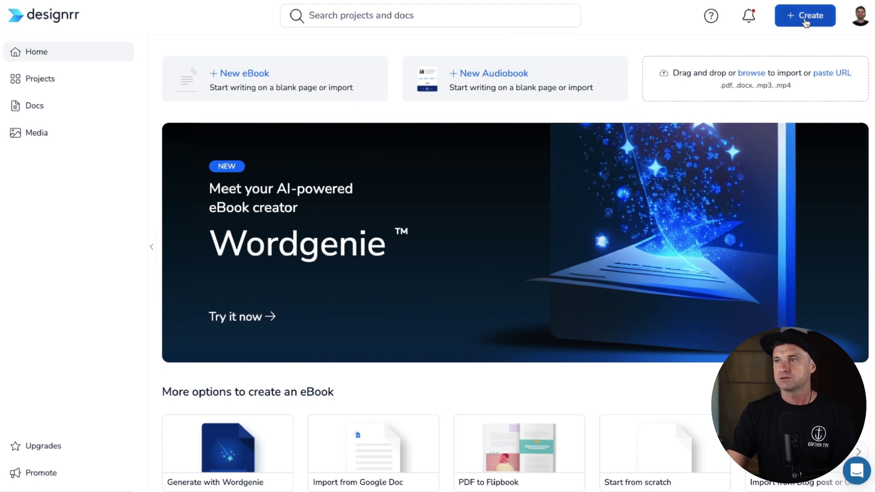
pyautogui.click(805, 20)
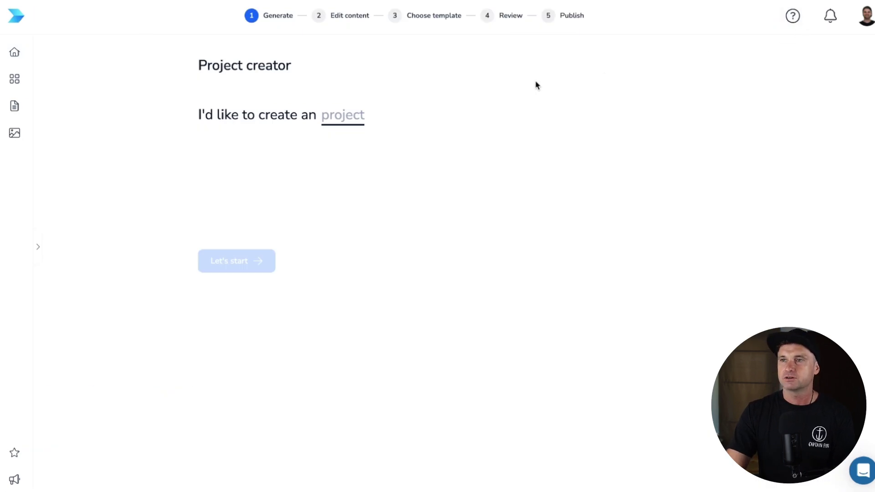
pyautogui.click(351, 108)
pyautogui.click(364, 170)
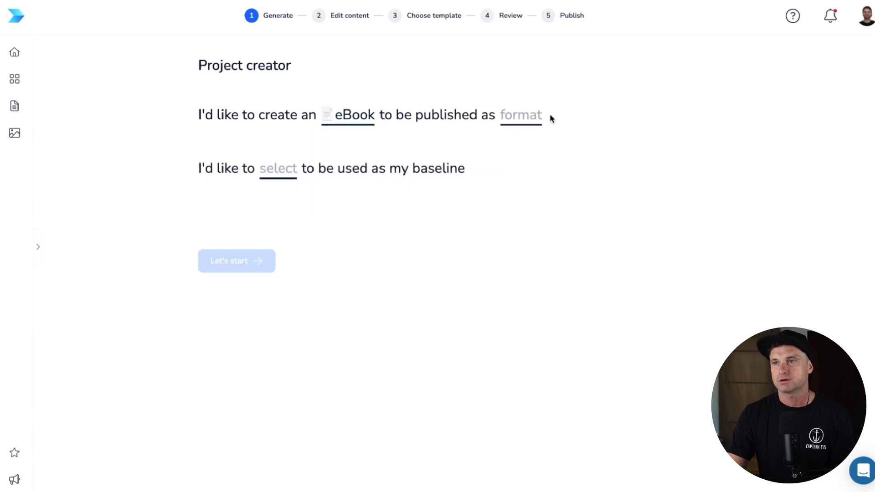
pyautogui.click(521, 117)
pyautogui.click(558, 175)
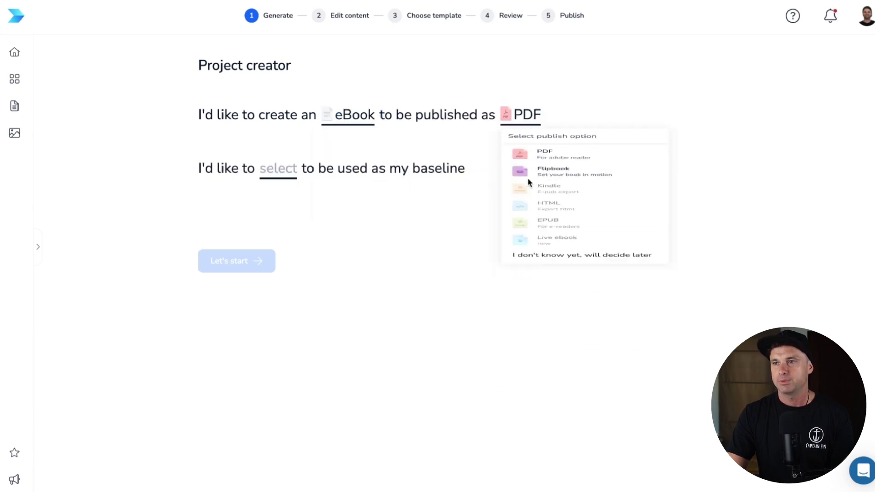
# - Choose Start writing with the Business Development / Sales topic and begin the project
pyautogui.click(278, 168)
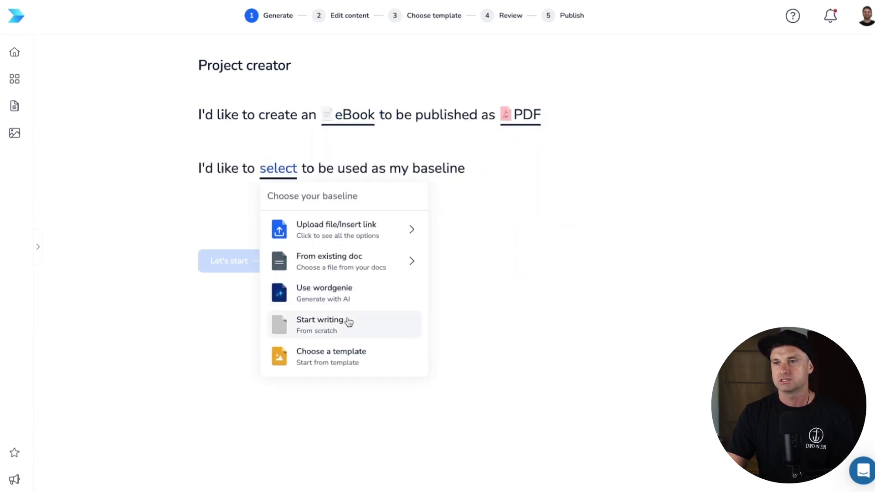
pyautogui.click(349, 322)
pyautogui.click(427, 227)
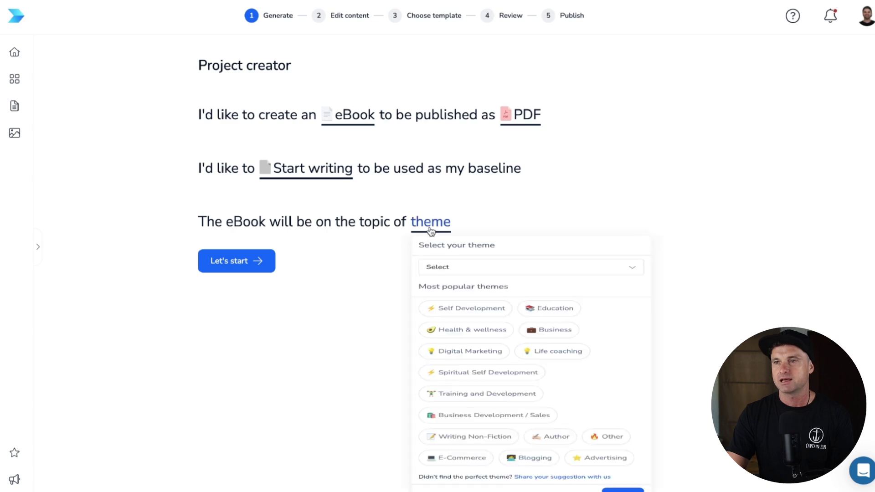
pyautogui.click(491, 281)
pyautogui.write('sales')
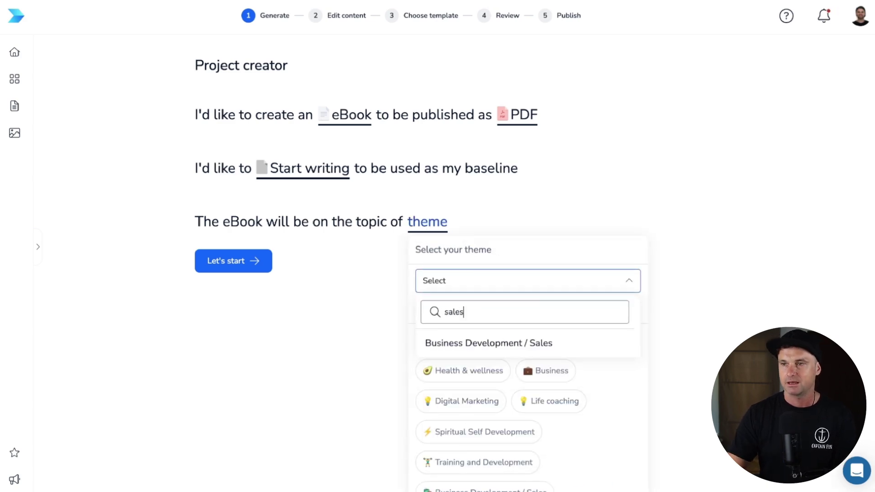
pyautogui.click(502, 341)
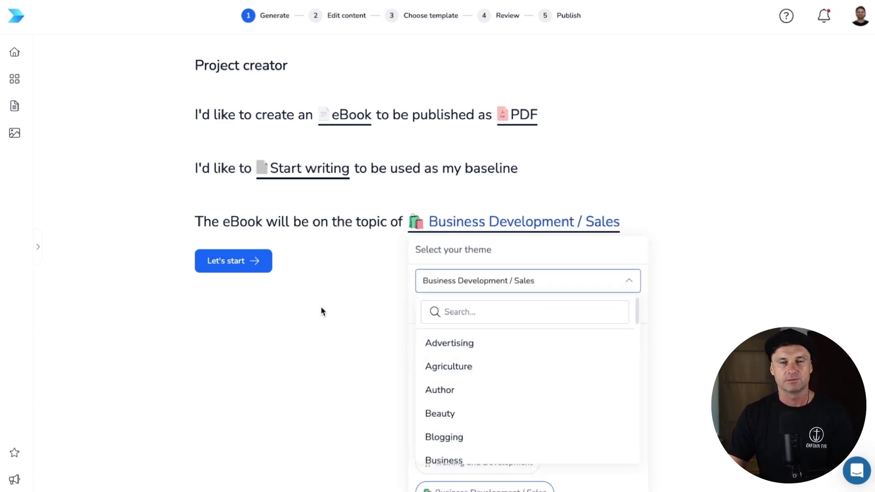
pyautogui.click(337, 306)
pyautogui.click(254, 267)
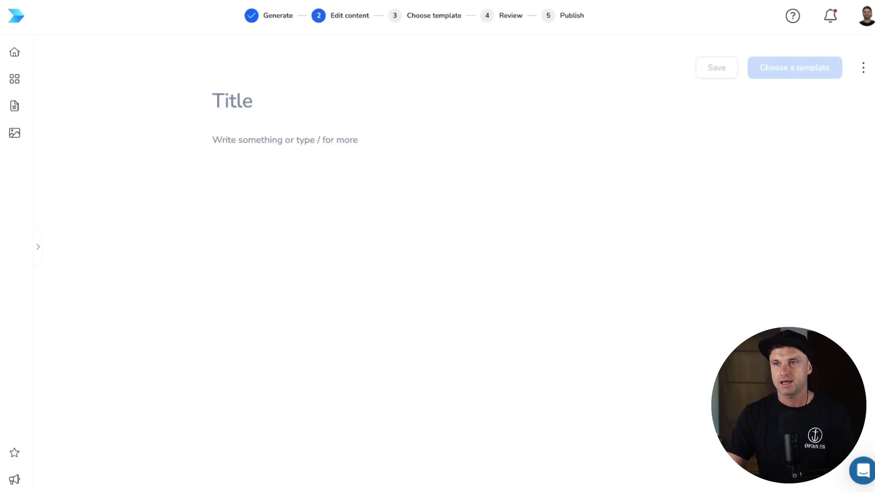
# - Copy the heading '5 Copywriting Secrets for Making More Sales' from ChatGPT into Designrr's title
pyautogui.click(219, 5)
pyautogui.scroll(20, 274, 105)
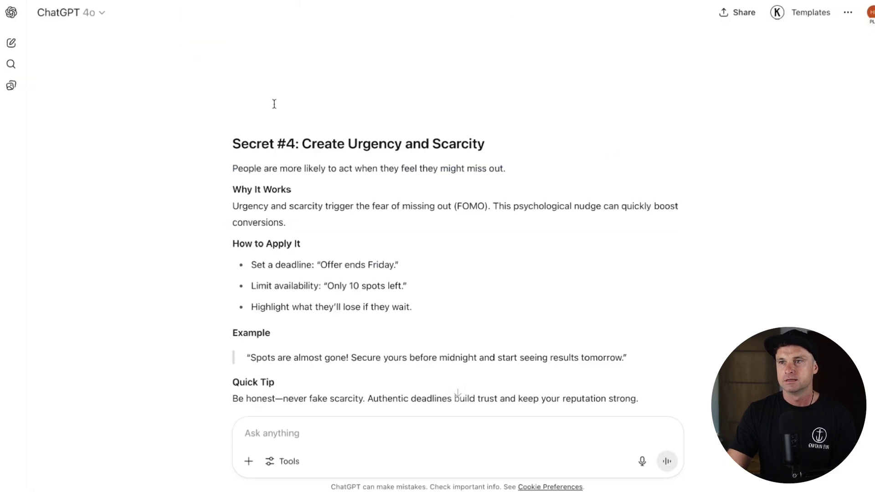
pyautogui.scroll(2, 296, 137)
pyautogui.tripleClick(383, 178)
pyautogui.hotkey('ctrl', 'c')
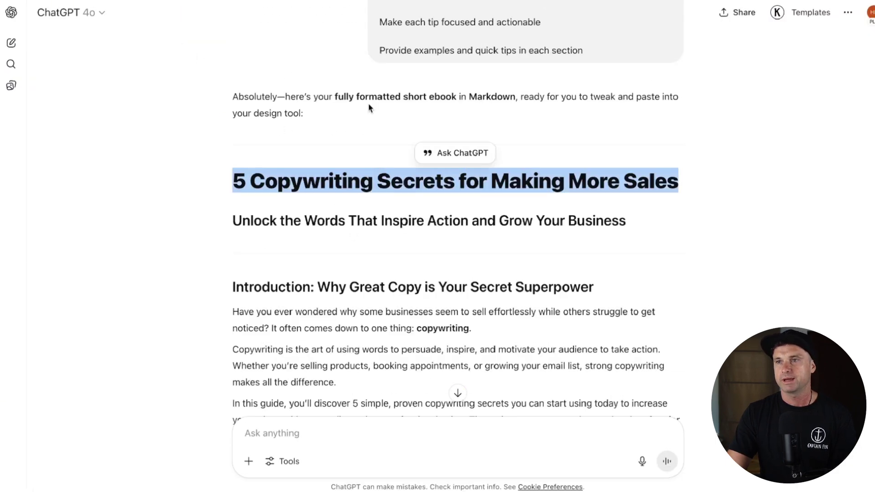
pyautogui.hotkey('ctrl', 'shift', 'Tab')
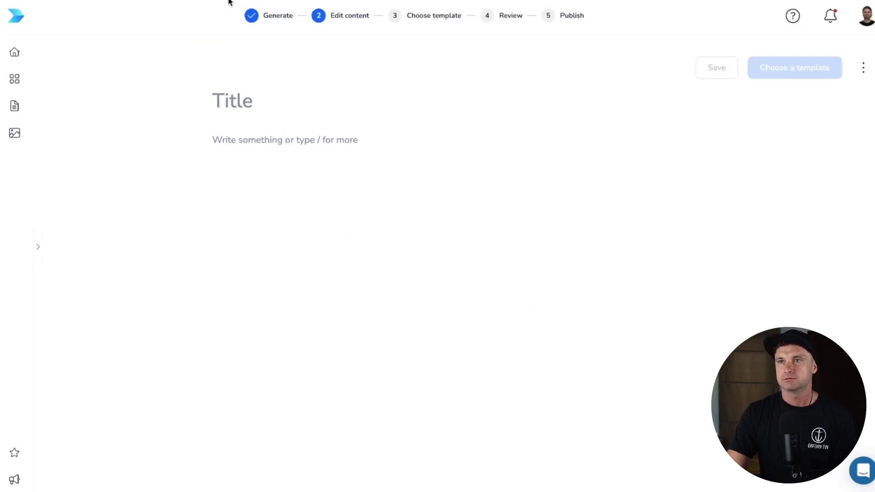
pyautogui.click(231, 97)
pyautogui.hotkey('ctrl', 'v')
pyautogui.hotkey('ctrl', 'Tab')
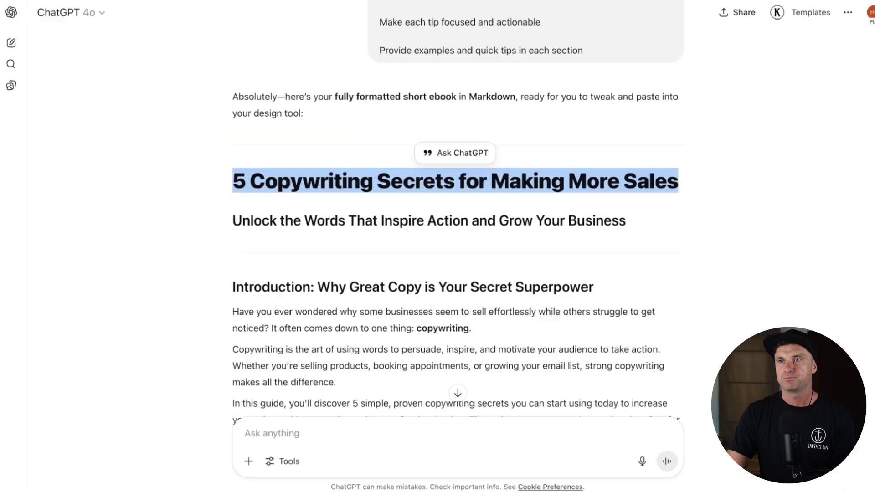
pyautogui.click(305, 301)
# - Paste the ebook body from Introduction to author bio into the editor and remove the blank line
pyautogui.scroll(-20, 381, 256)
pyautogui.moveTo(237, 289); pyautogui.dragTo(441, 281)
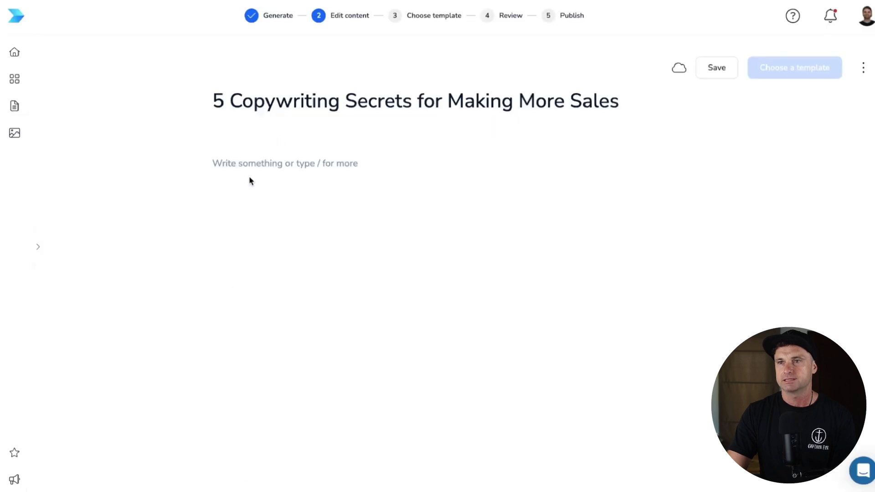
pyautogui.click(246, 165)
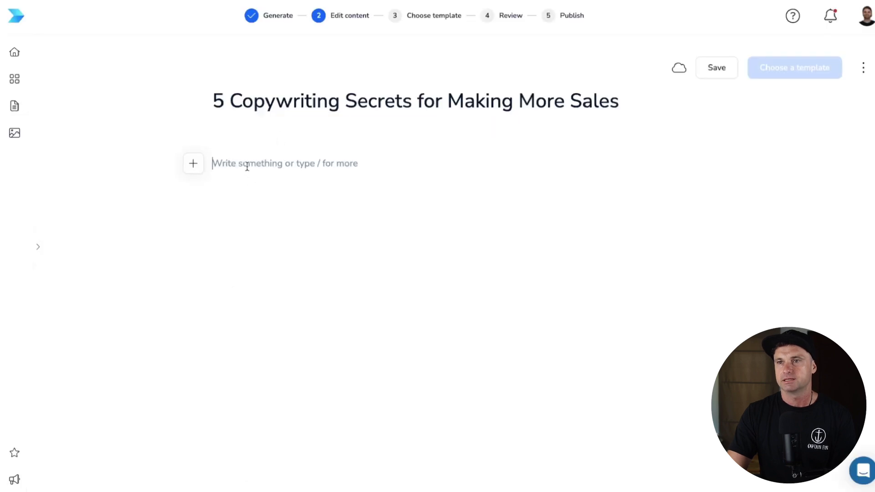
pyautogui.hotkey('ctrl', 'v')
pyautogui.scroll(20, 315, 283)
pyautogui.scroll(15, 316, 277)
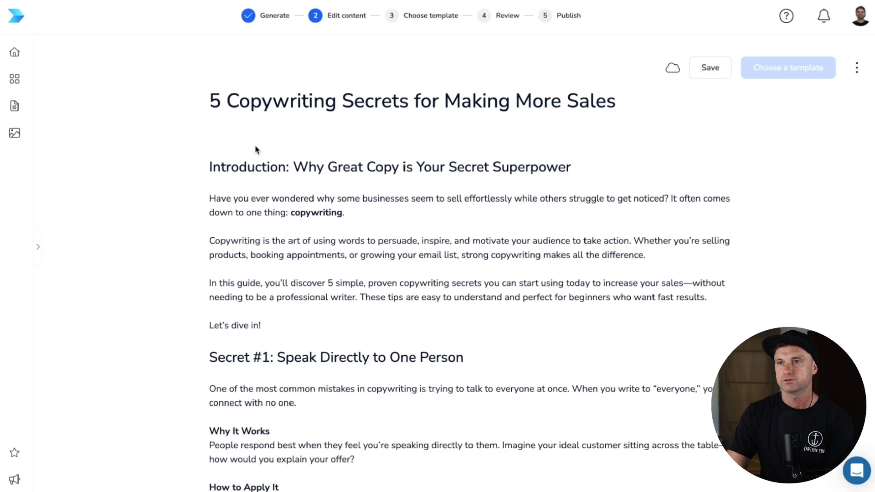
pyautogui.click(256, 127)
pyautogui.press('BackSpace')
pyautogui.scroll(-5, 388, 177)
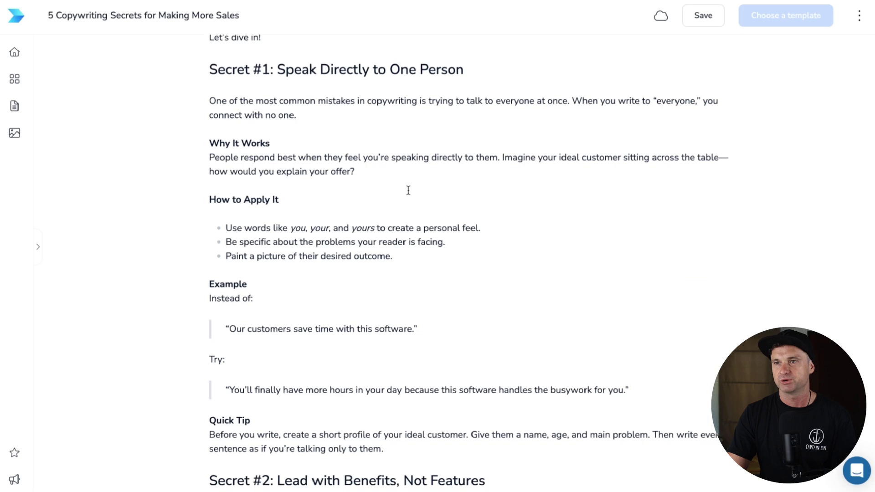
pyautogui.scroll(6, 254, 145)
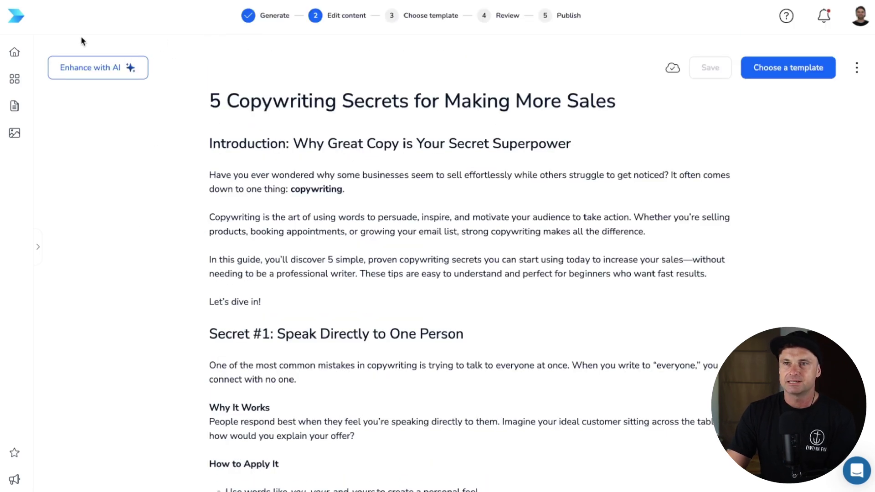
# - Run Enhance with AI with Optimize structure to fit templates and Generate images enabled
pyautogui.click(93, 80)
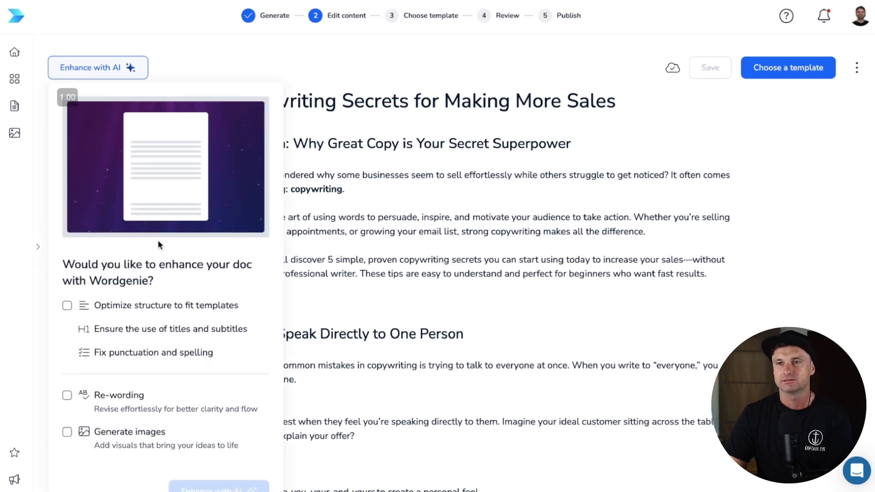
pyautogui.click(176, 310)
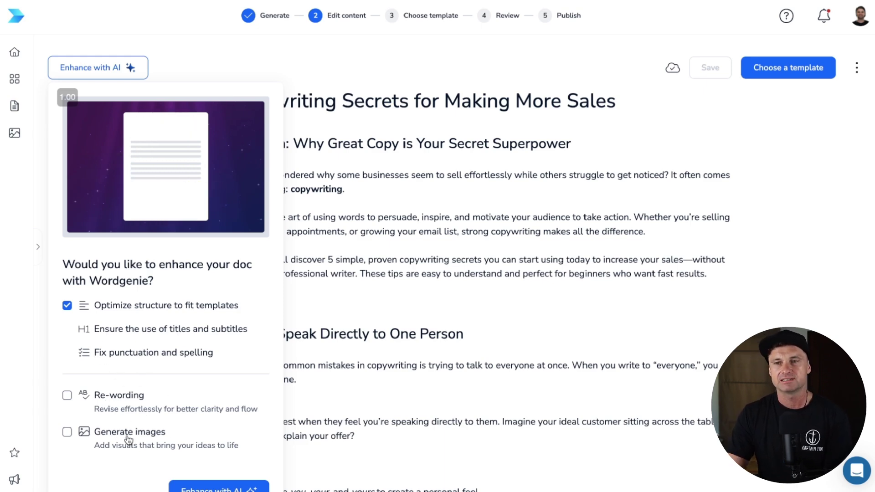
pyautogui.click(201, 451)
pyautogui.scroll(-1, 215, 453)
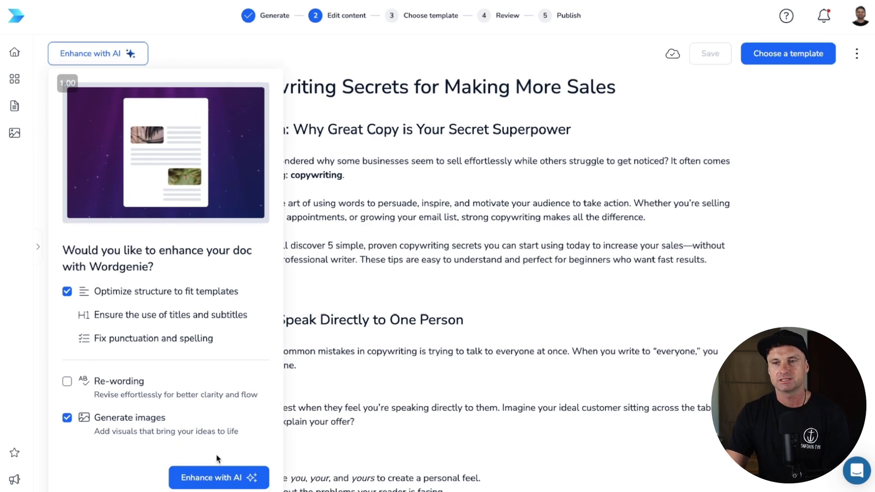
pyautogui.click(228, 478)
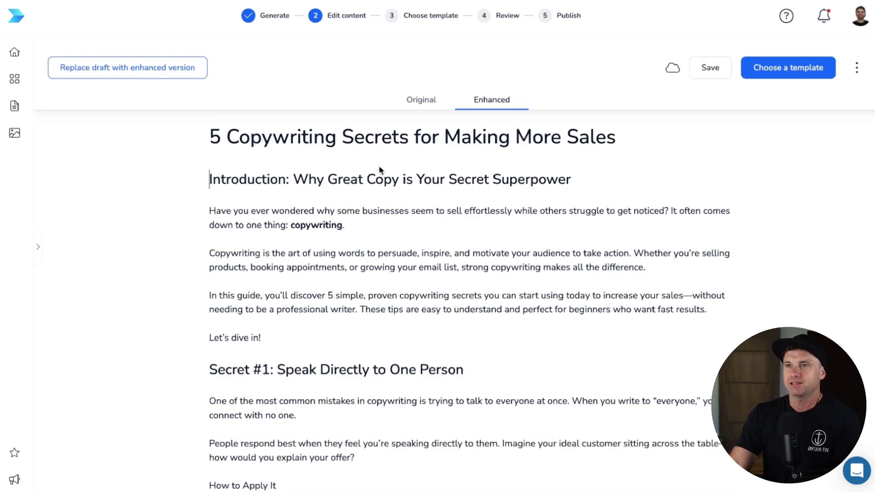
# - Compare the Original and Enhanced versions, then replace the draft with the enhanced one
pyautogui.click(428, 110)
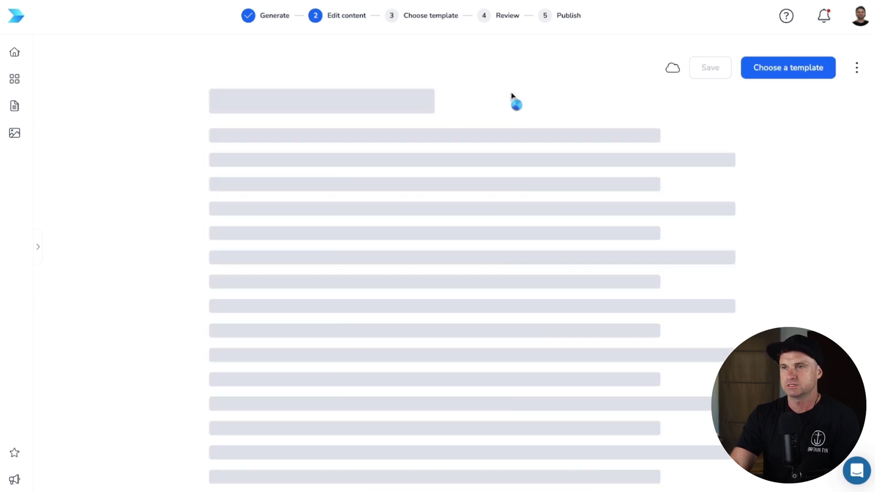
pyautogui.scroll(-8, 470, 273)
pyautogui.scroll(-10, 469, 276)
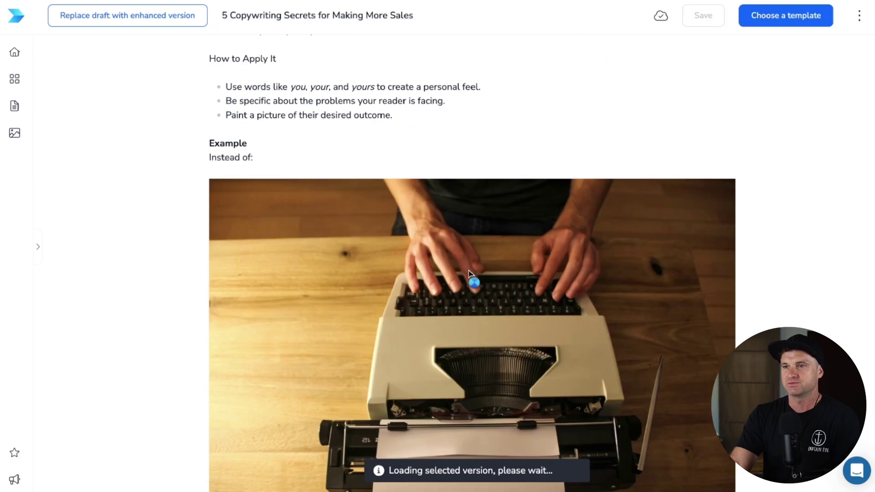
pyautogui.scroll(-15, 510, 254)
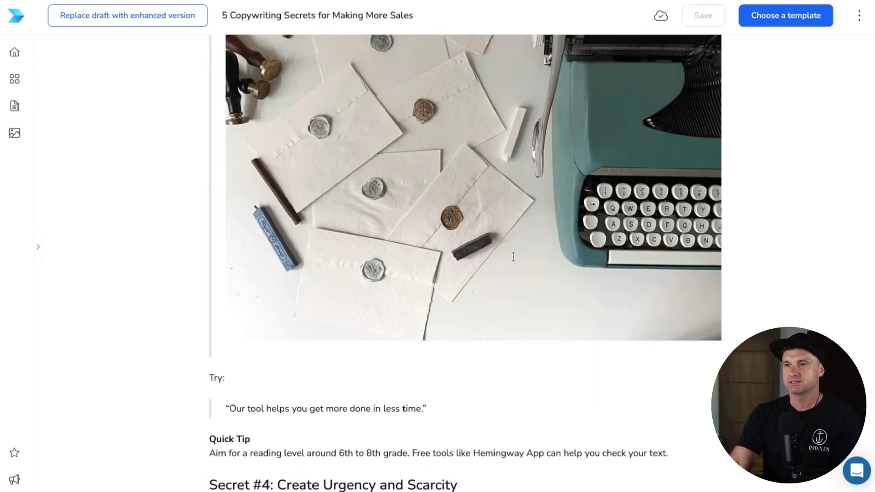
pyautogui.scroll(-20, 509, 252)
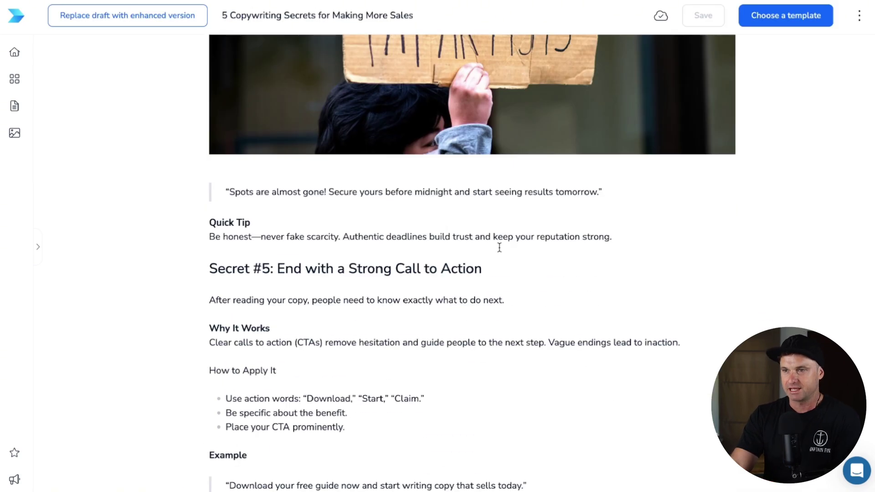
pyautogui.scroll(20, 491, 245)
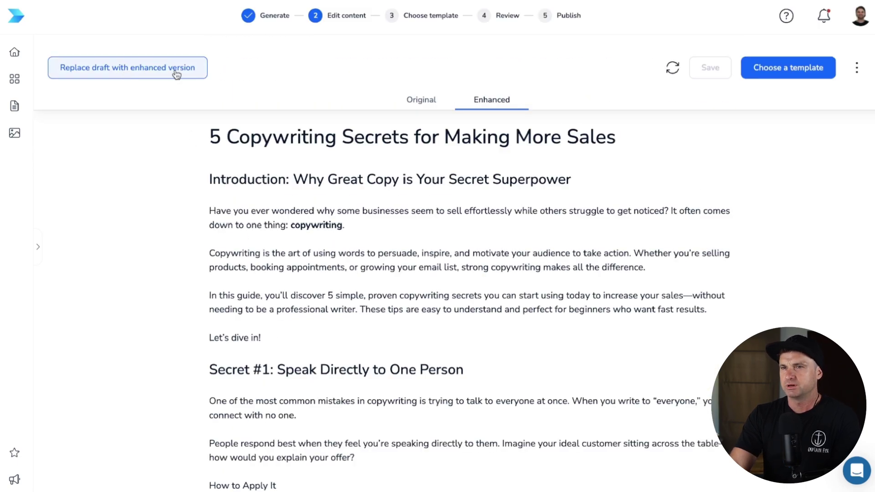
pyautogui.click(176, 74)
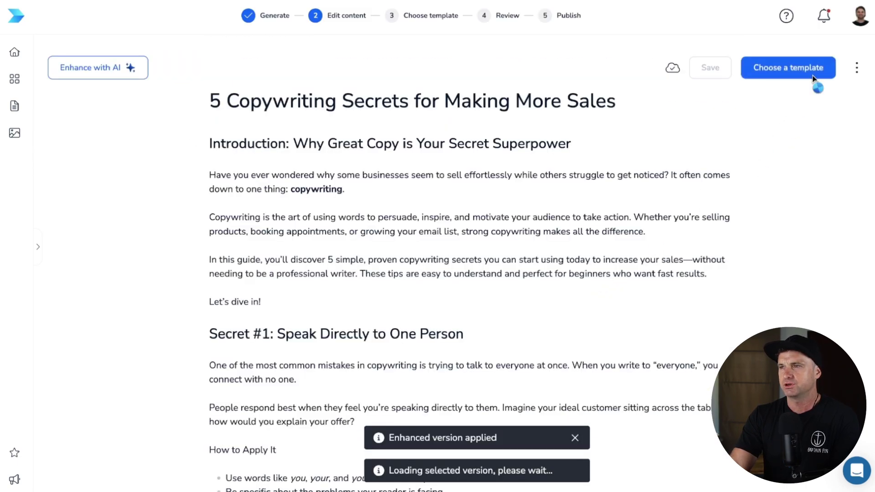
# - Browse the Business Development / Sales Standard templates in the Choose template step
pyautogui.click(791, 70)
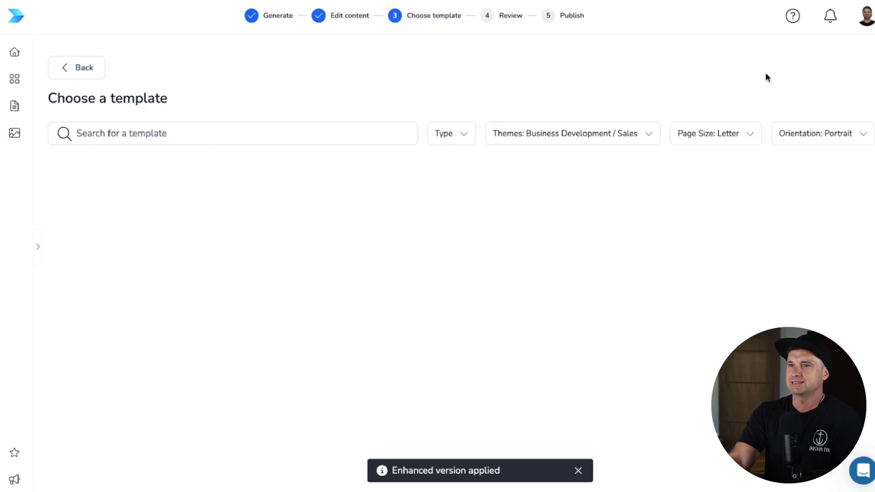
pyautogui.scroll(-5, 210, 303)
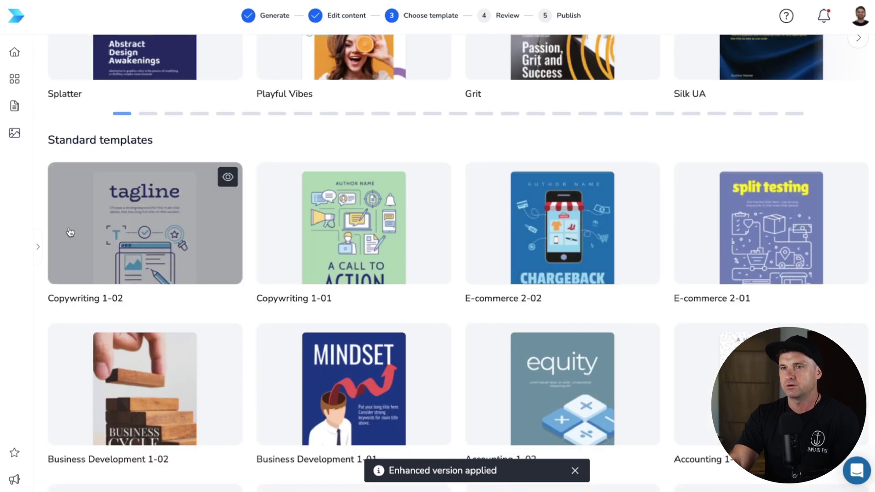
pyautogui.scroll(-8, 618, 162)
pyautogui.scroll(13, 617, 161)
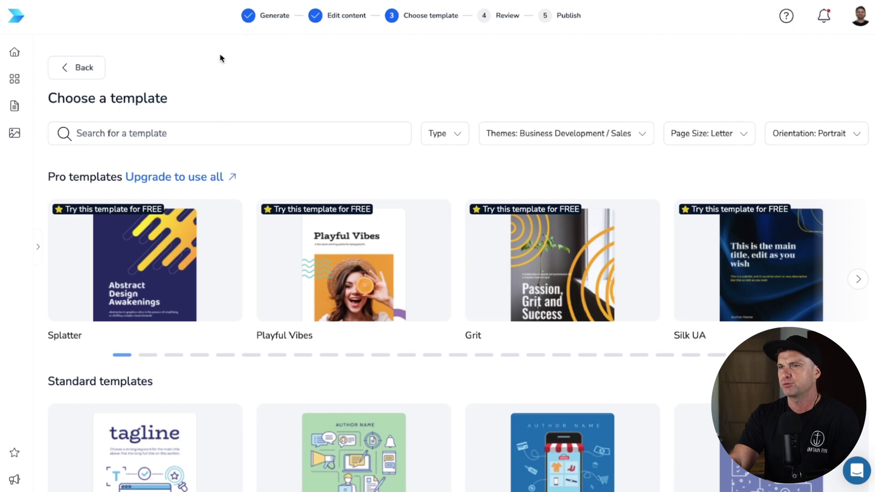
pyautogui.scroll(-9, 345, 180)
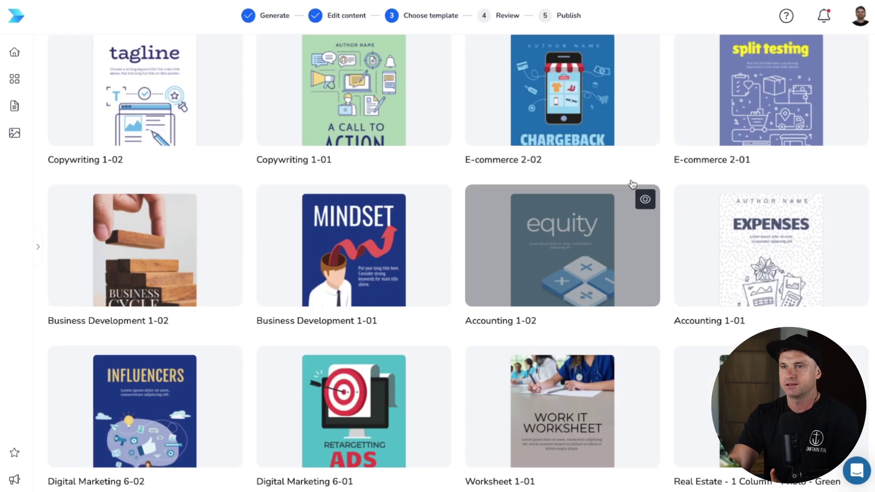
pyautogui.scroll(-4, 407, 168)
pyautogui.scroll(-4, 407, 168)
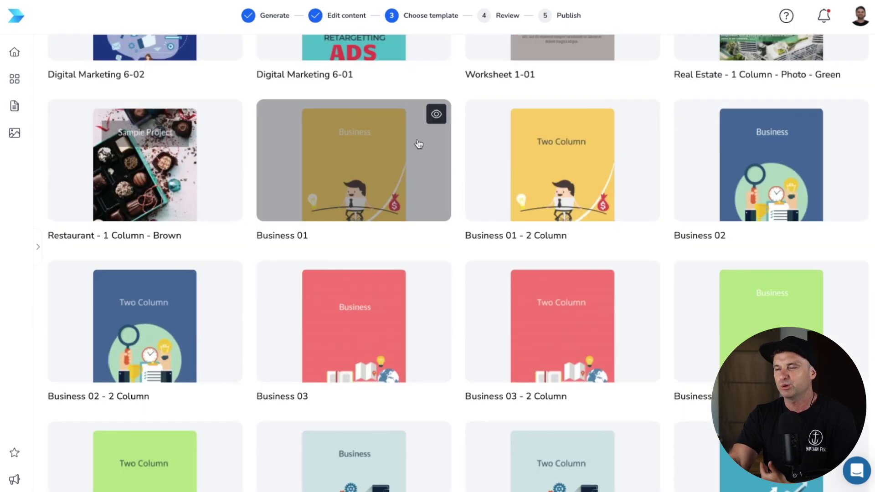
pyautogui.scroll(-17, 439, 133)
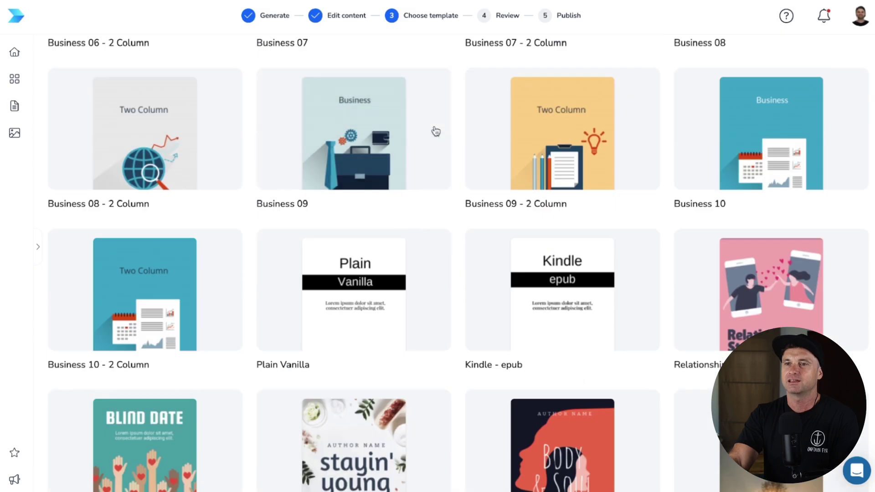
pyautogui.scroll(-7, 410, 109)
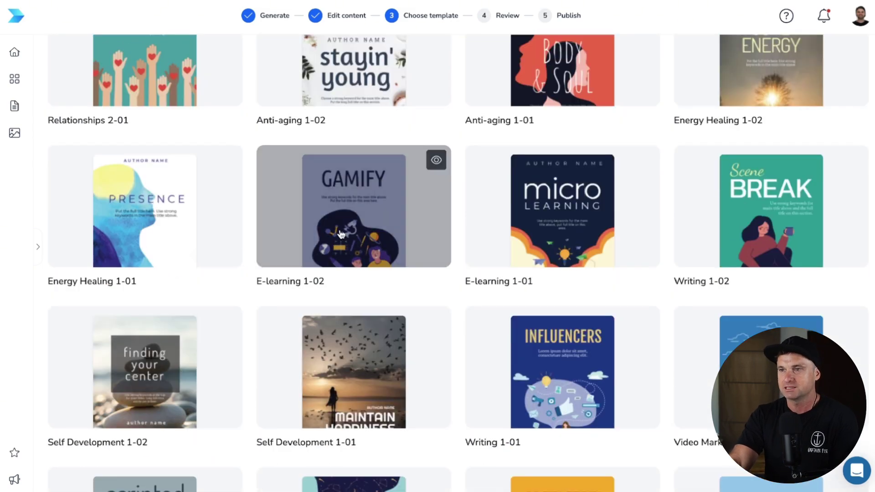
pyautogui.scroll(-7, 407, 195)
pyautogui.scroll(-1, 407, 195)
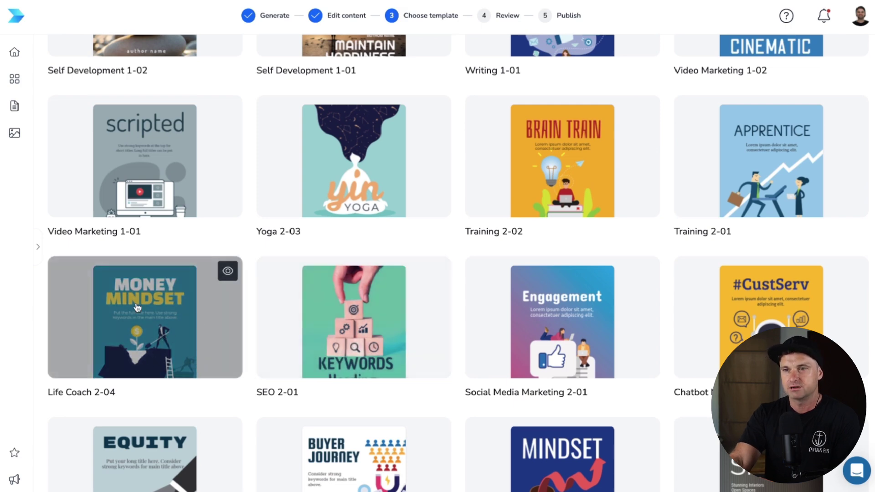
# - Preview the Life Coach 2-04 template and use it for the eBook
pyautogui.click(187, 326)
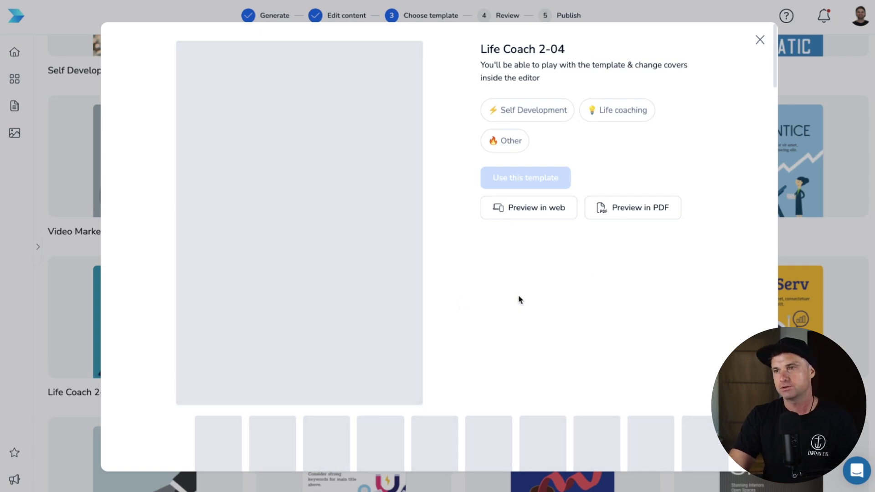
pyautogui.scroll(-2, 622, 247)
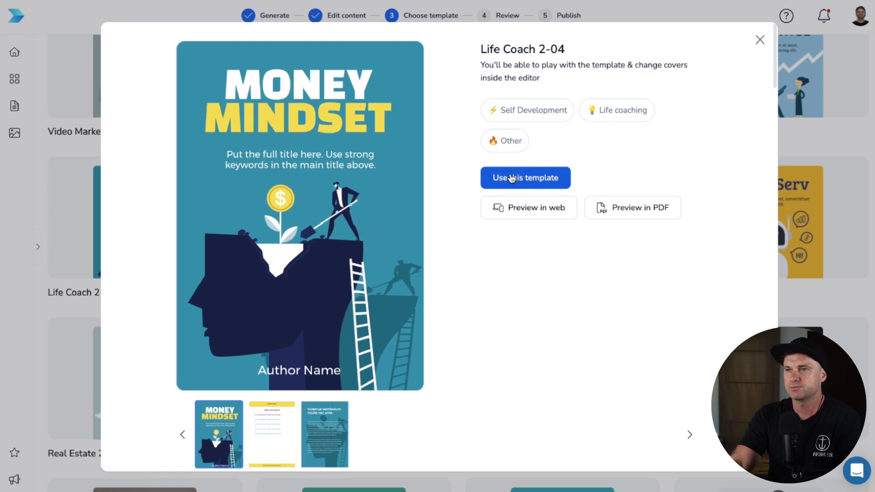
pyautogui.click(545, 179)
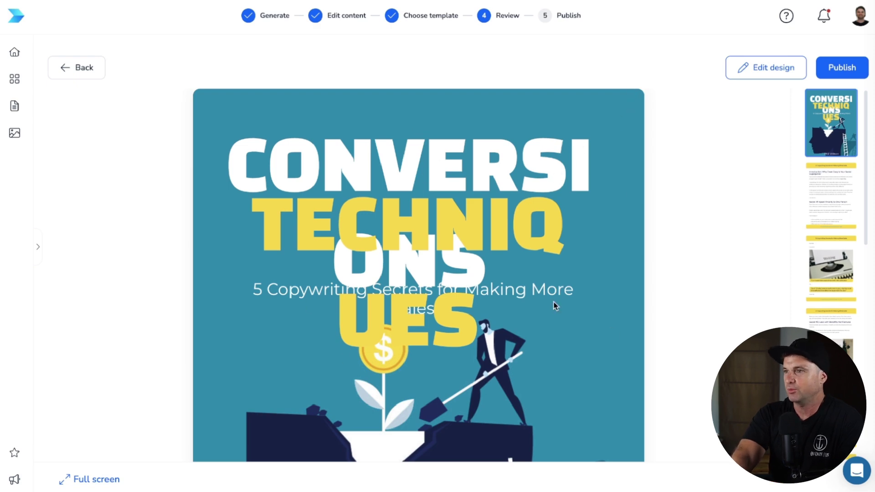
# - Page through the preview thumbnails to the introduction page, then open the design editor
pyautogui.scroll(-2, 240, 218)
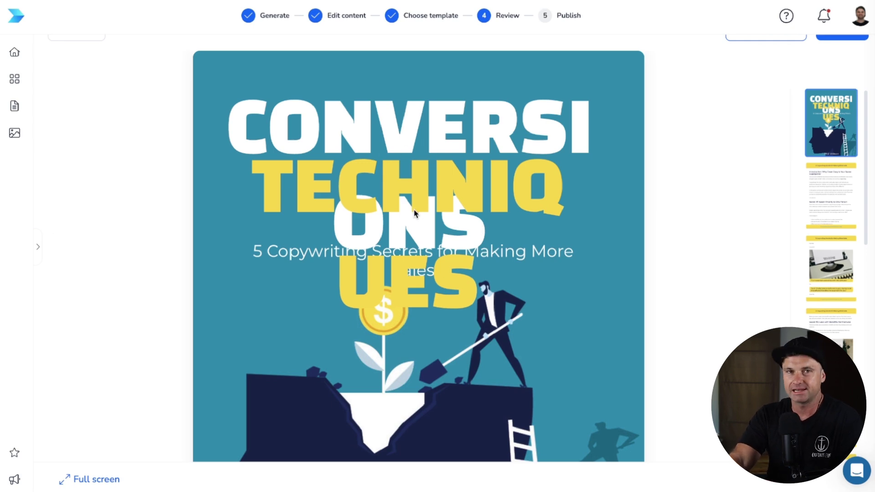
pyautogui.scroll(-5, 415, 213)
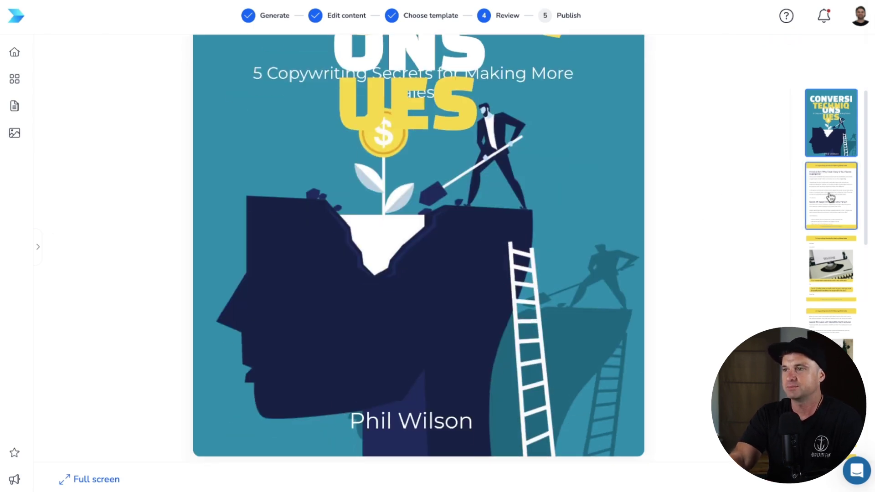
pyautogui.click(830, 201)
pyautogui.click(826, 239)
pyautogui.click(836, 270)
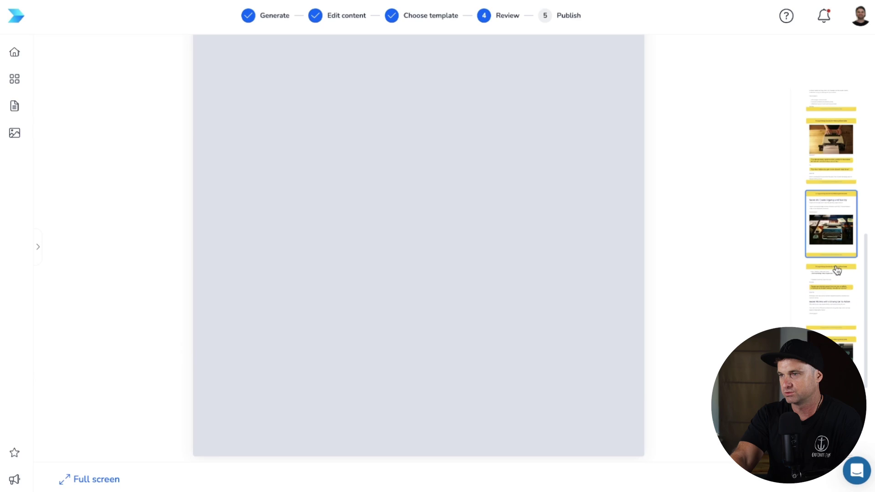
pyautogui.click(836, 262)
pyautogui.click(836, 254)
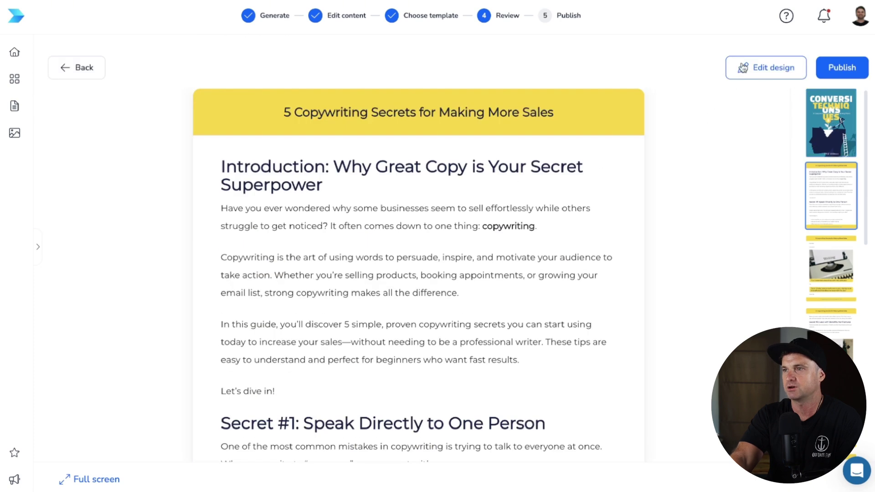
pyautogui.click(756, 69)
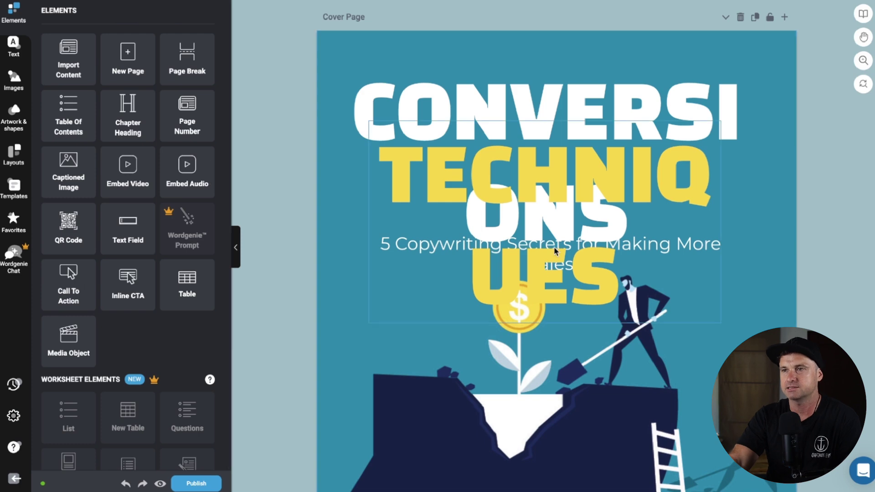
# - Delete the yellow TECHNIQUES heading from the cover
pyautogui.click(553, 164)
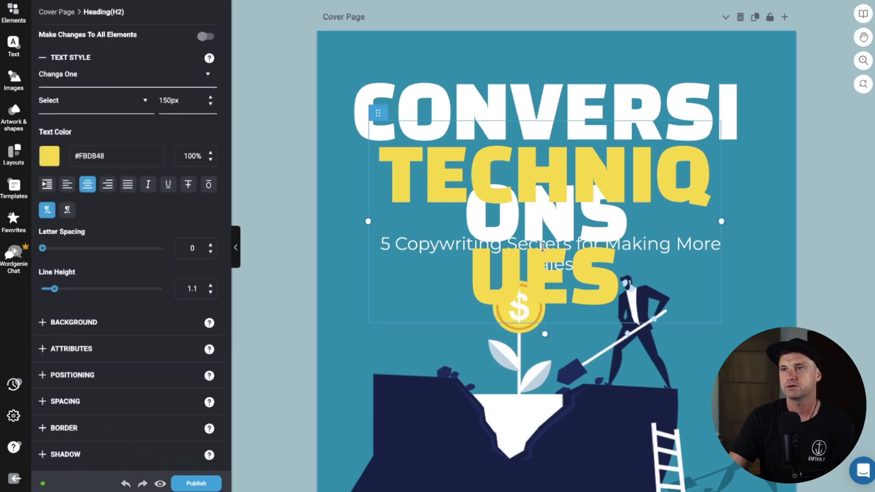
pyautogui.hotkey('ctrl', 'a')
pyautogui.press('BackSpace')
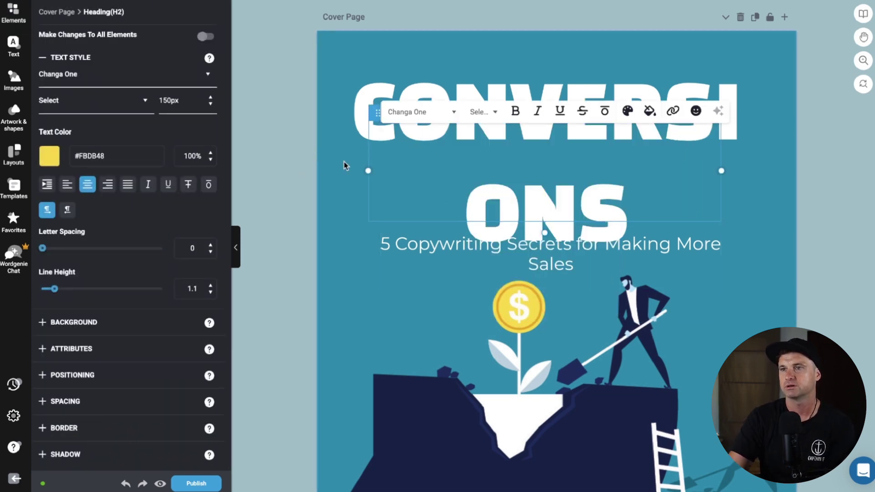
pyautogui.press('Escape')
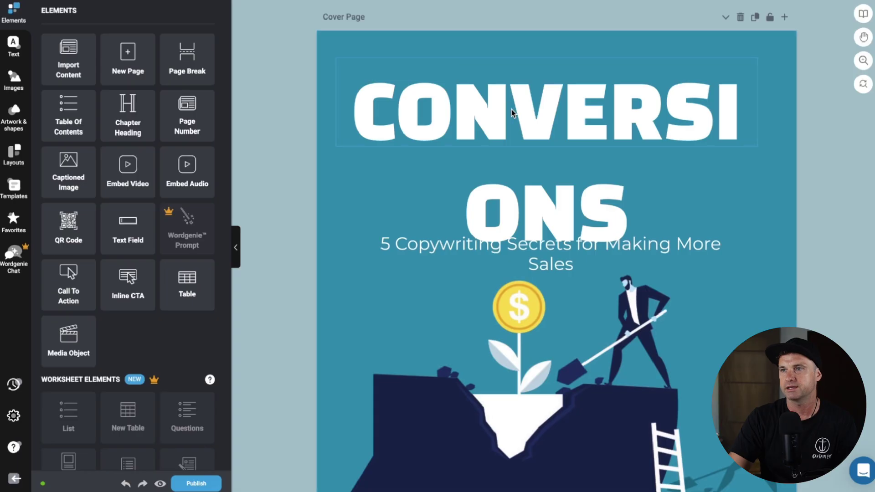
# - Replace the white CONVERSIONS title with '5 Copywriting Secrets for Making More Sales'
pyautogui.doubleClick(512, 110)
pyautogui.write('5 Copywriting Secrets for Making More Sales')
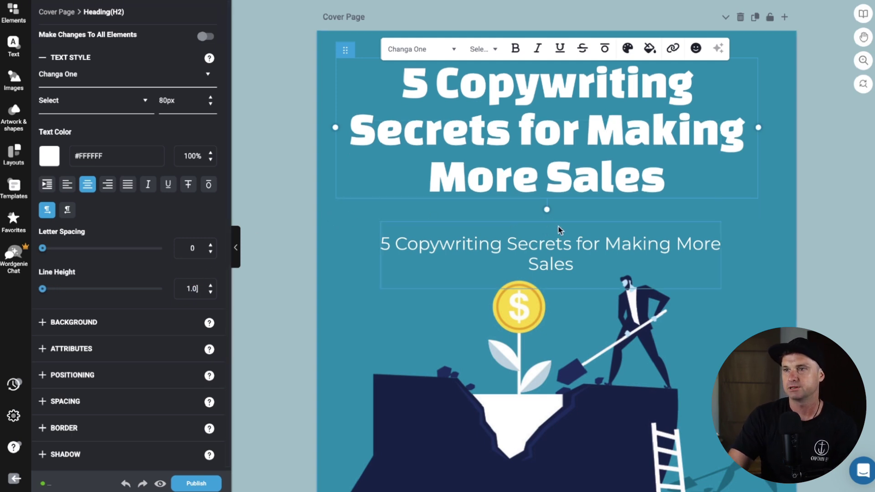
pyautogui.click(579, 280)
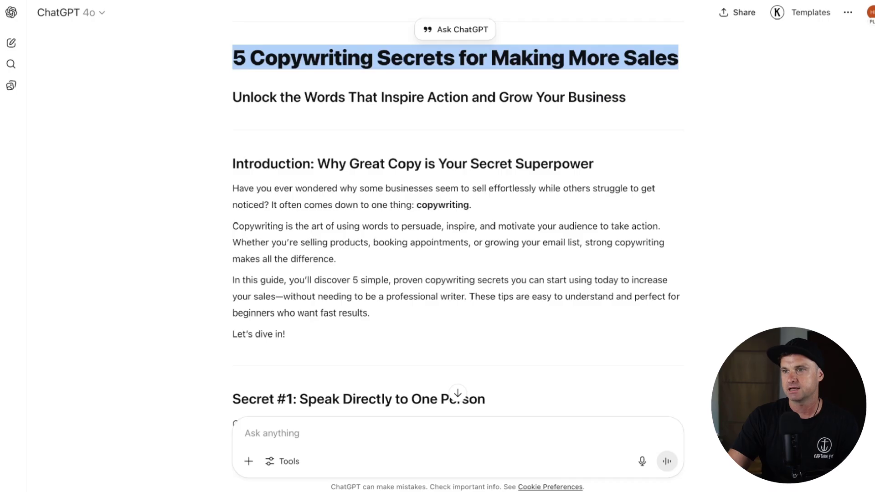
# - Set the subheading to 'Unlock the Words That Inspire Action and Grow Your Business' and move it up
pyautogui.tripleClick(302, 98)
pyautogui.hotkey('ctrl', 'c')
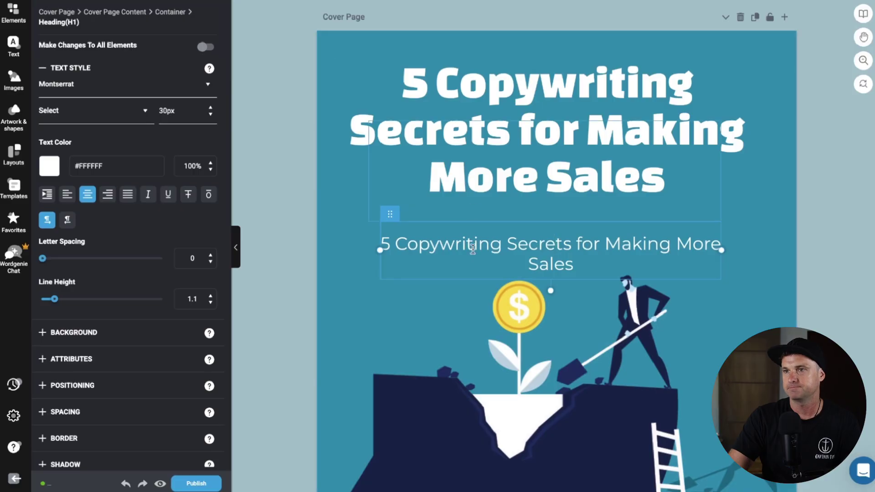
pyautogui.tripleClick(378, 241)
pyautogui.hotkey('ctrl', 'v')
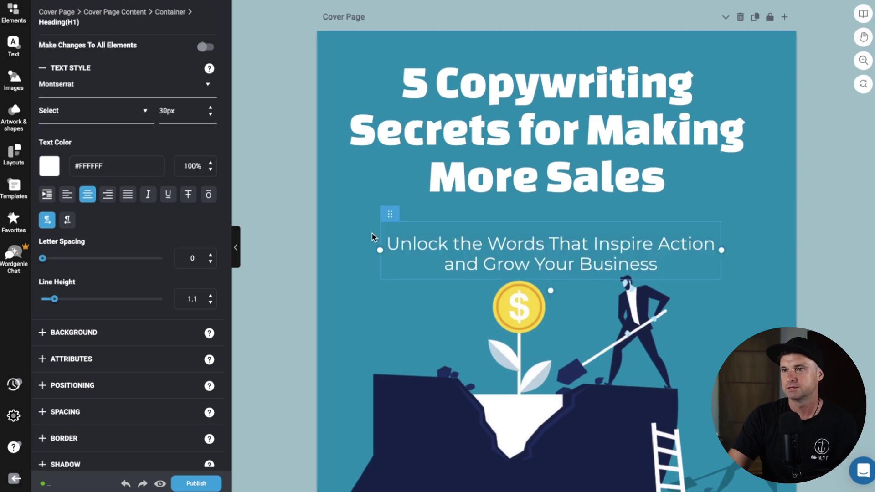
pyautogui.click(372, 233)
pyautogui.moveTo(390, 214); pyautogui.dragTo(391, 201)
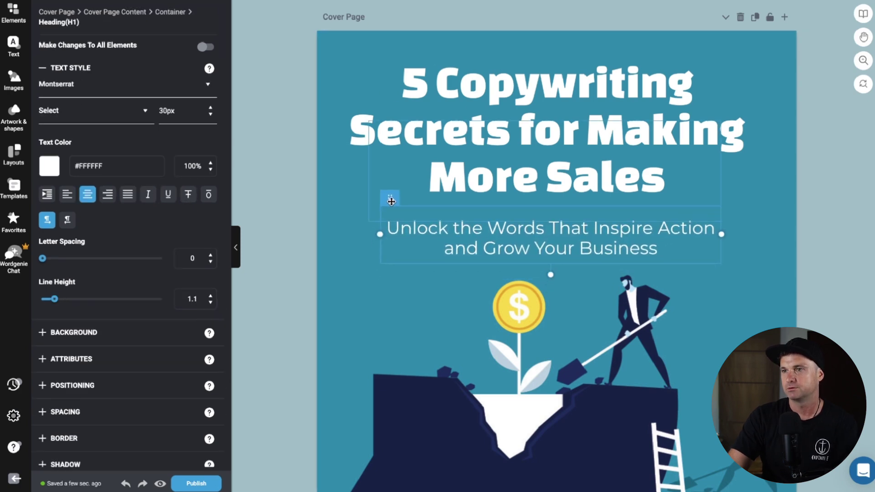
pyautogui.click(713, 257)
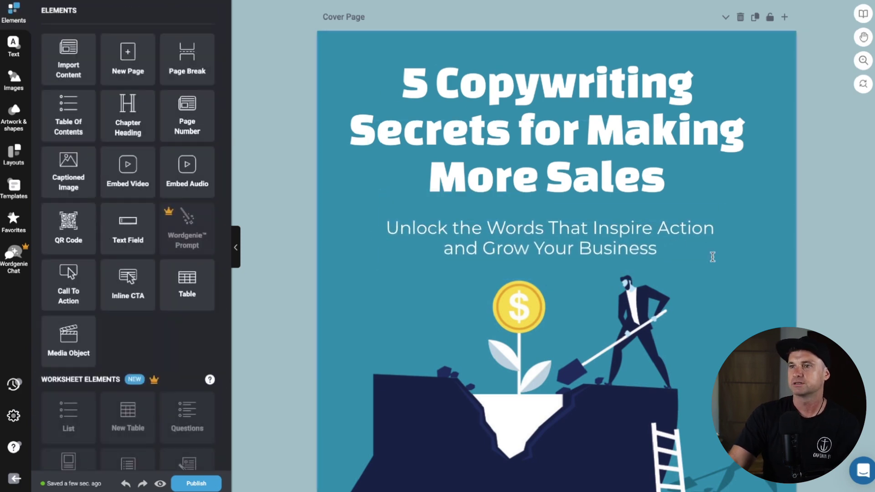
# - Scroll past the five secrets and Feature/Benefit example to the Conclusion and About the Author section
pyautogui.scroll(-3, 690, 299)
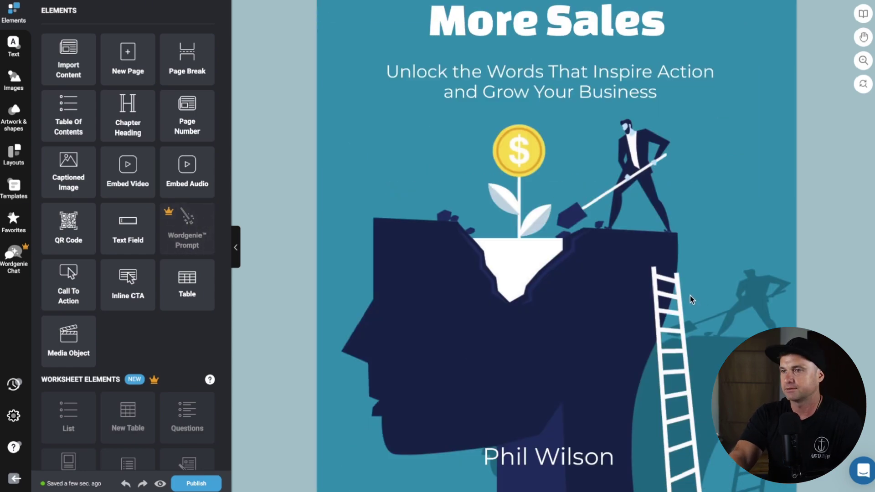
pyautogui.scroll(-10, 690, 296)
pyautogui.scroll(-10, 525, 146)
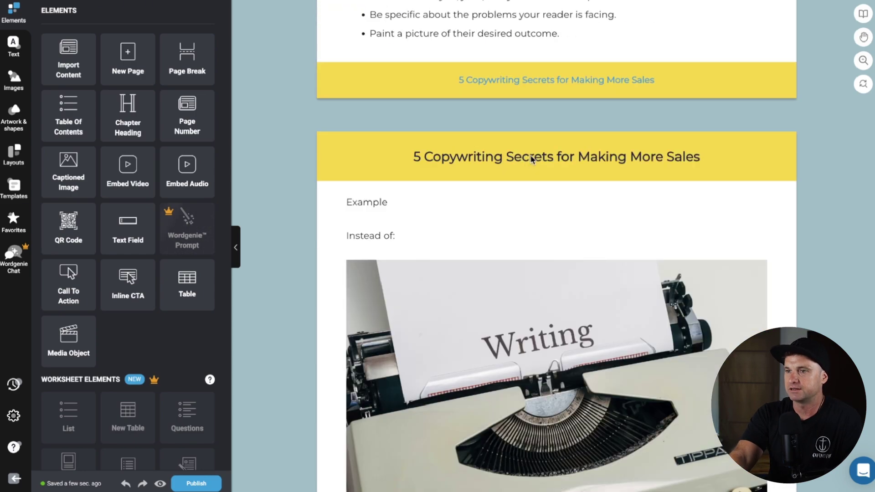
pyautogui.scroll(-5, 531, 158)
pyautogui.scroll(-7, 600, 146)
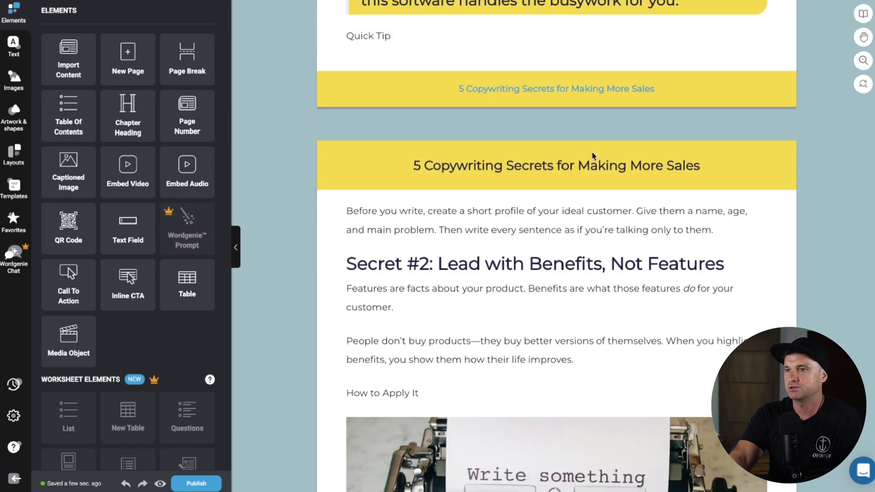
pyautogui.scroll(-12, 449, 219)
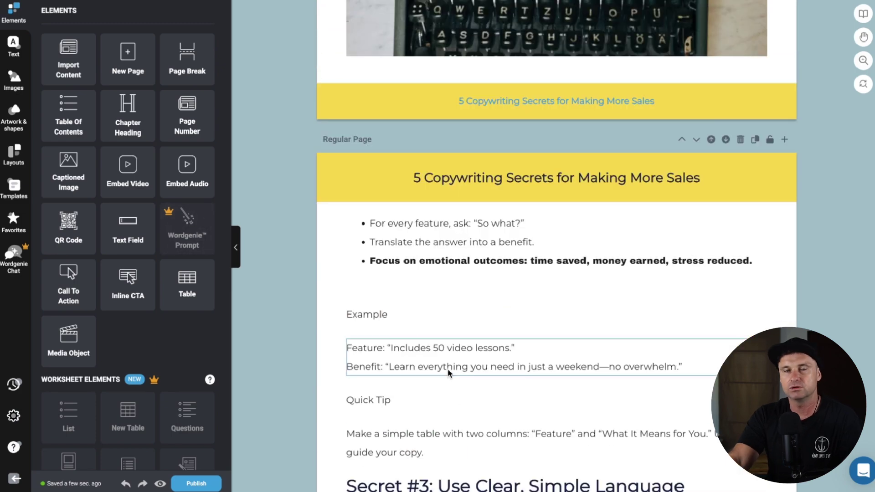
pyautogui.scroll(-1, 410, 310)
pyautogui.click(366, 334)
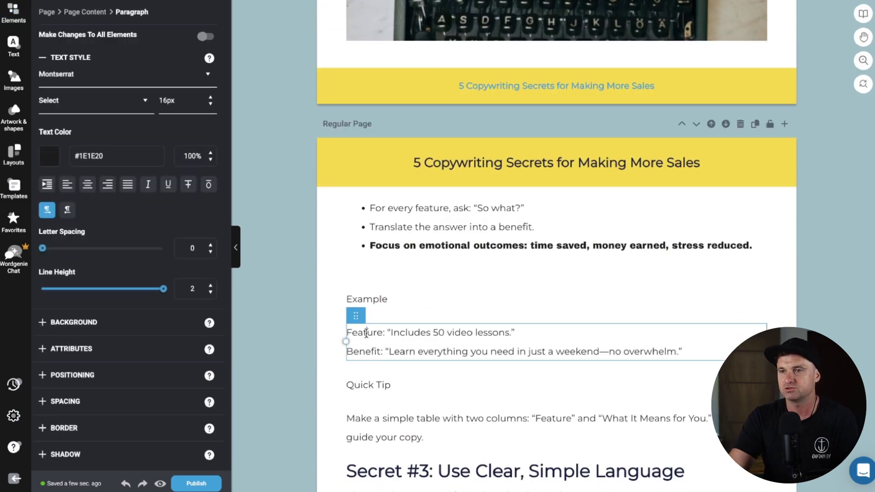
pyautogui.tripleClick(366, 333)
pyautogui.scroll(-20, 357, 336)
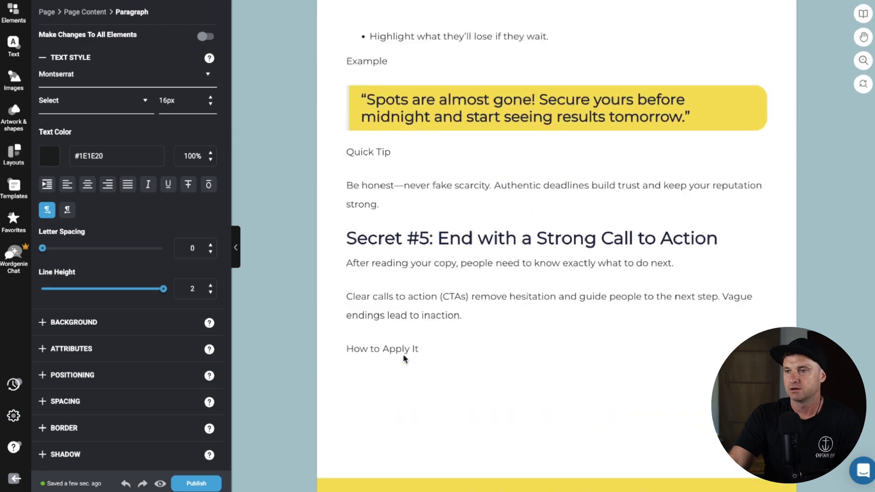
pyautogui.scroll(20, 404, 360)
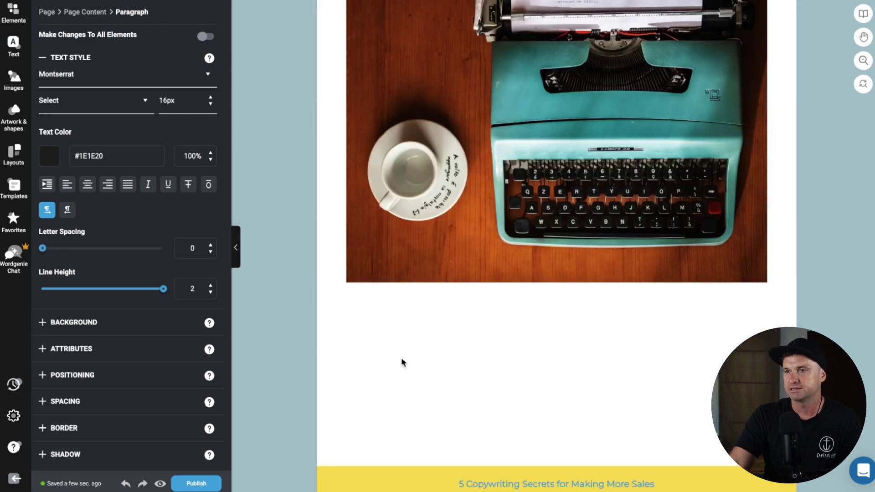
pyautogui.scroll(-1, 399, 359)
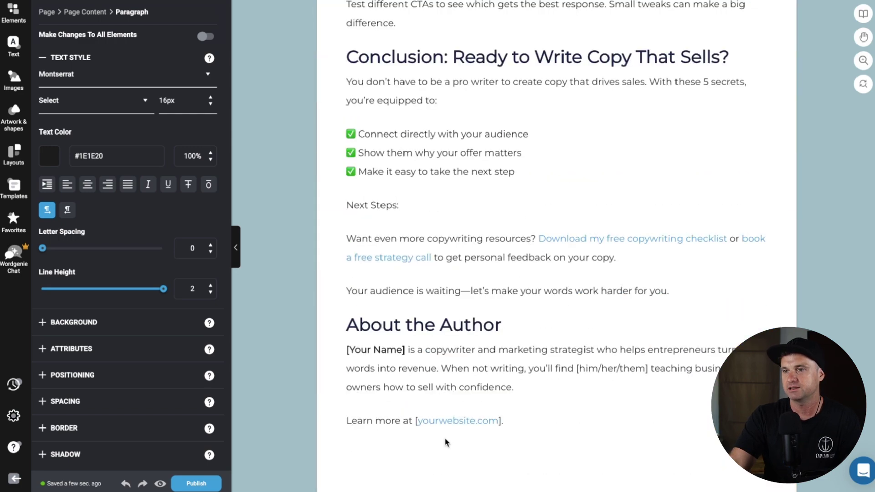
pyautogui.click(416, 421)
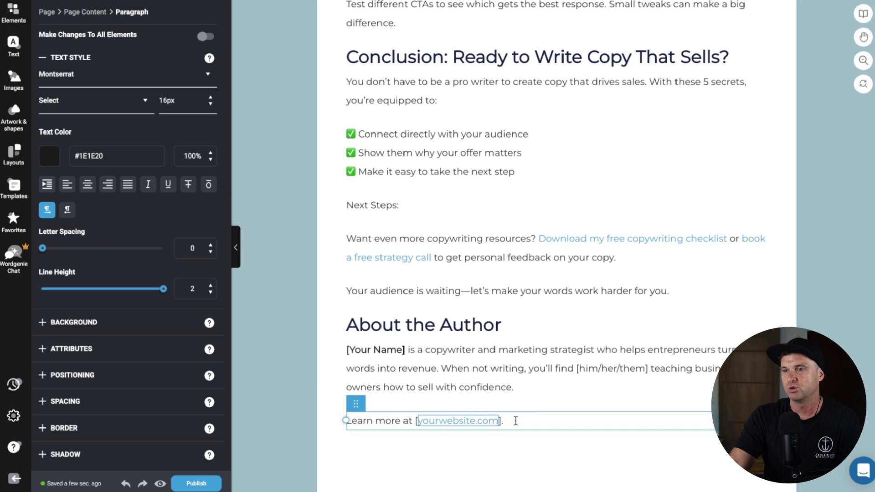
pyautogui.moveTo(514, 420); pyautogui.dragTo(414, 421)
pyautogui.write('h')
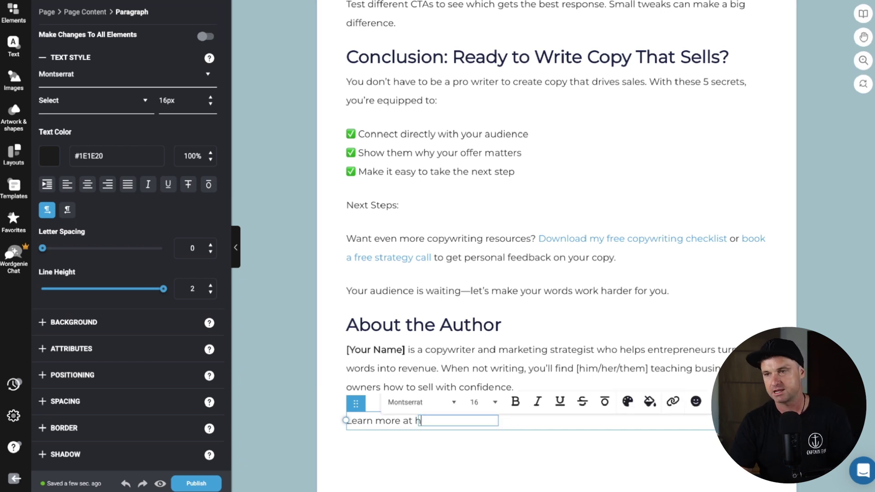
pyautogui.write('ttp://funnelscene.c')
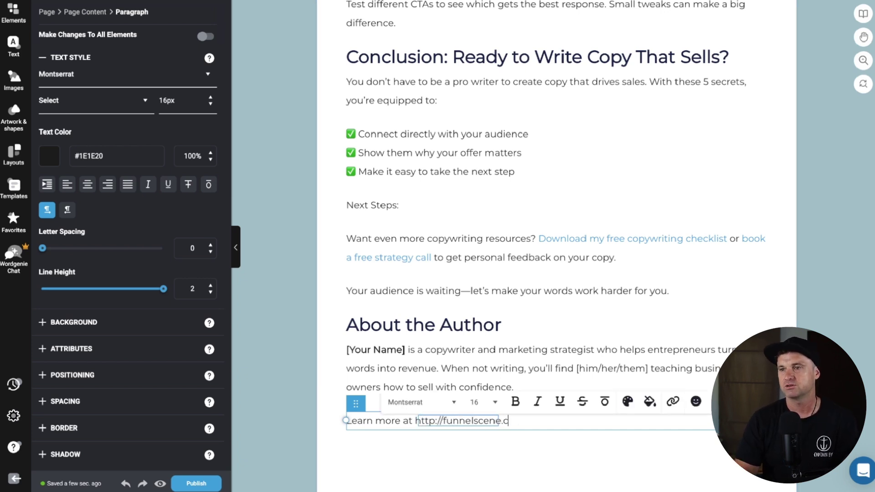
pyautogui.write('om')
pyautogui.click(515, 458)
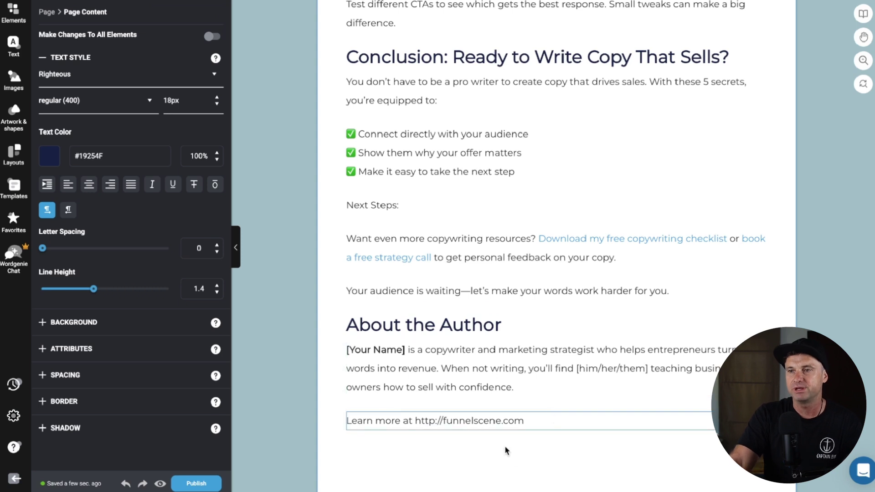
pyautogui.click(552, 241)
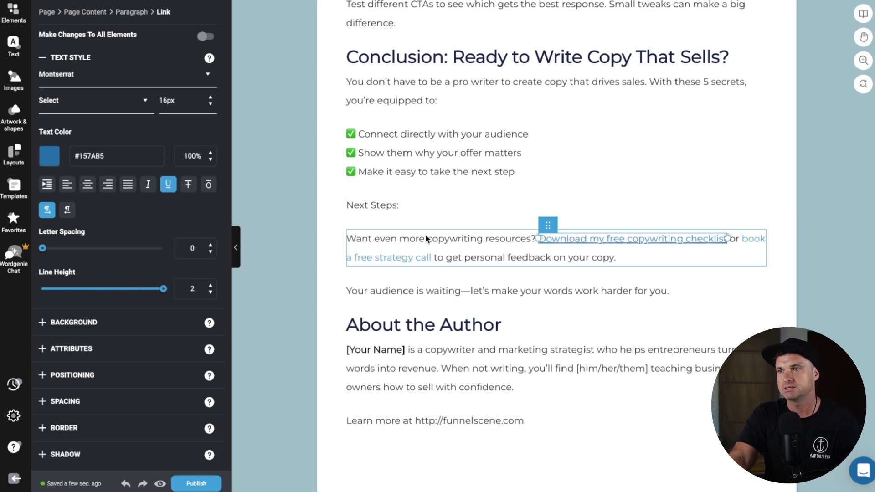
# - Replace the [Your Name] placeholder in the author bio with the author's name
pyautogui.moveTo(348, 350); pyautogui.dragTo(405, 350)
pyautogui.write('Phil Wilson')
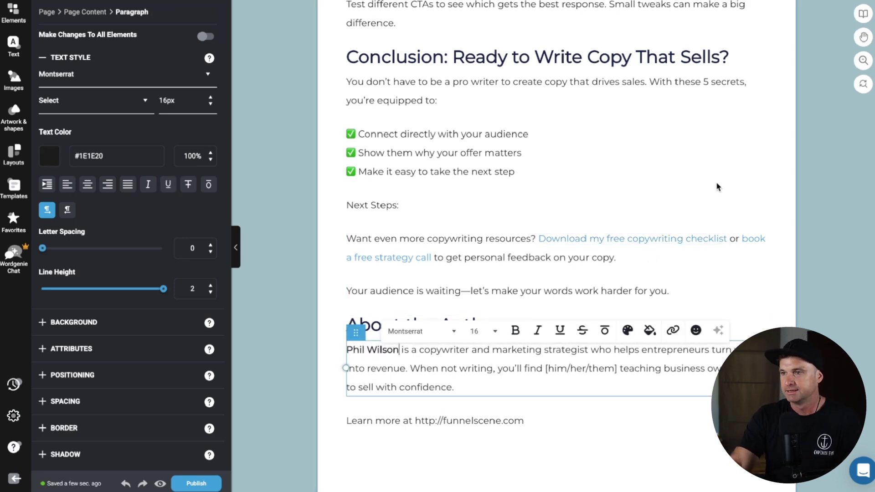
pyautogui.scroll(10, 698, 211)
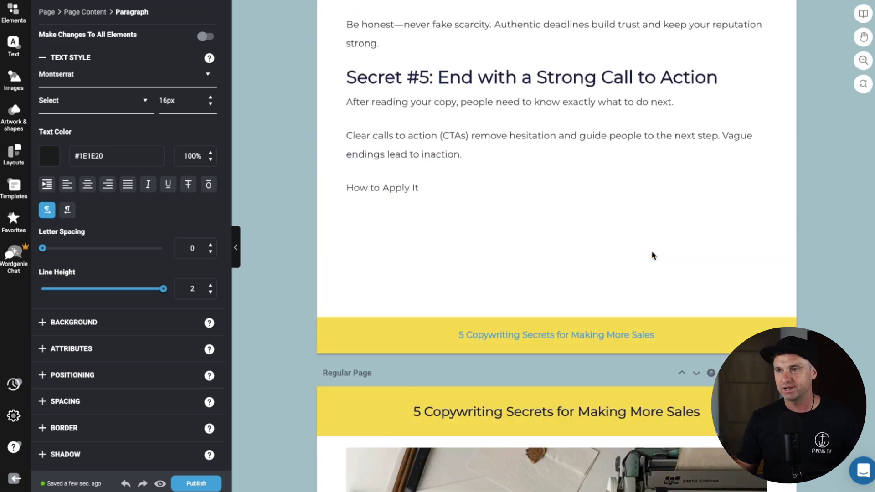
# - Scroll back through the pages and select the Writing typewriter image
pyautogui.scroll(15, 652, 263)
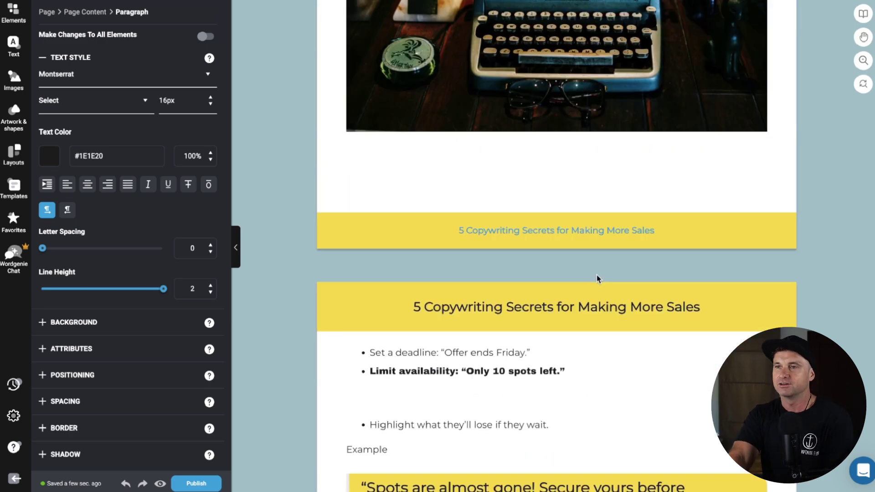
pyautogui.scroll(20, 489, 315)
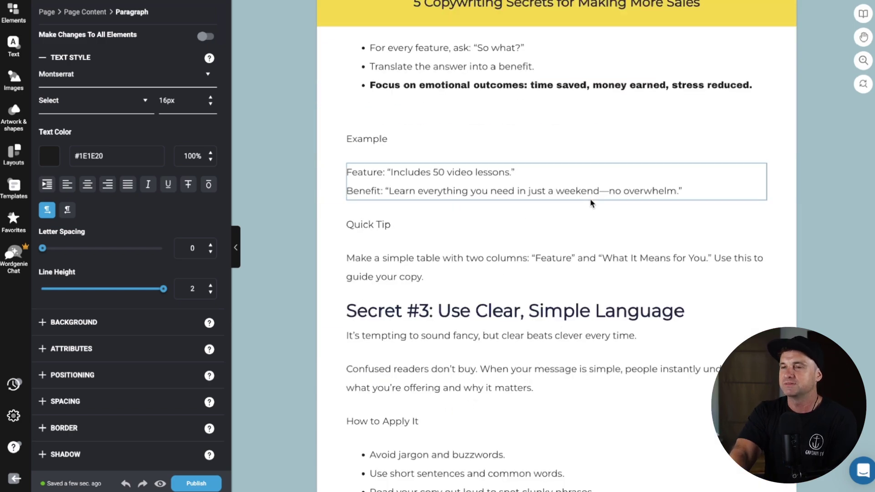
pyautogui.scroll(10, 579, 225)
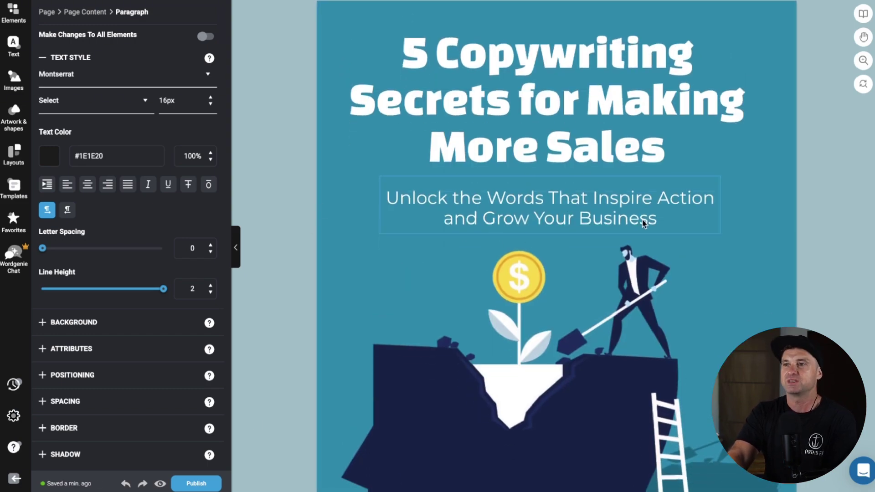
pyautogui.scroll(-15, 521, 237)
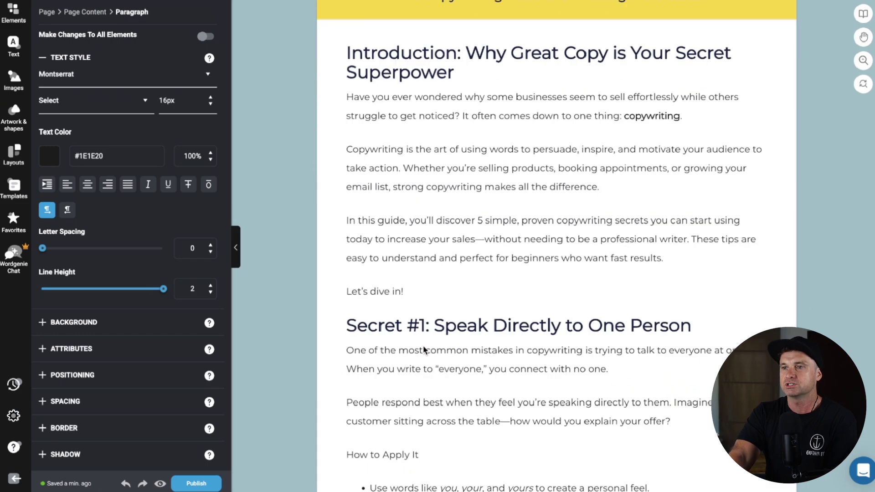
pyautogui.click(521, 237)
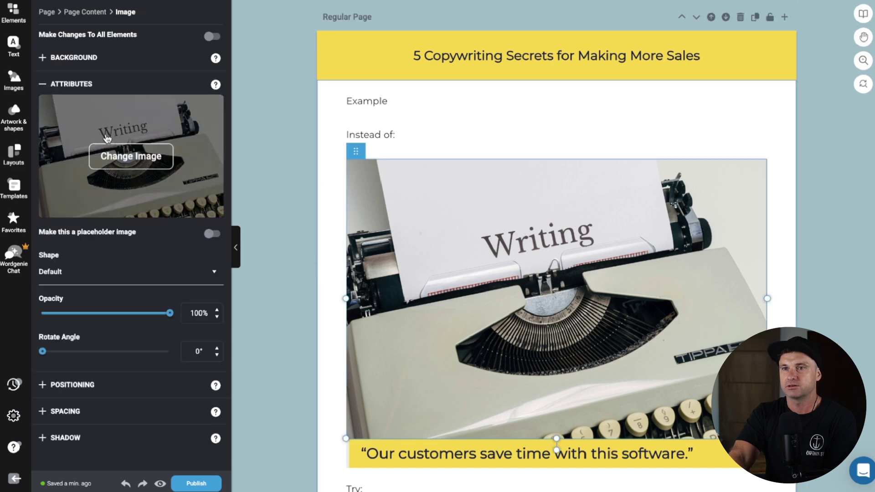
pyautogui.scroll(-5, 457, 297)
# - Browse suggested photos as a possible replacement for the typewriter image
pyautogui.click(142, 164)
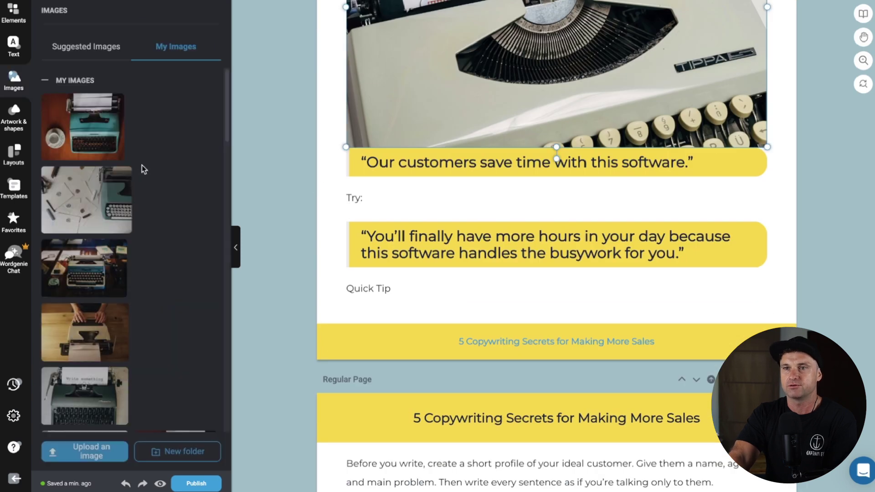
pyautogui.click(76, 47)
pyautogui.scroll(-3, 130, 341)
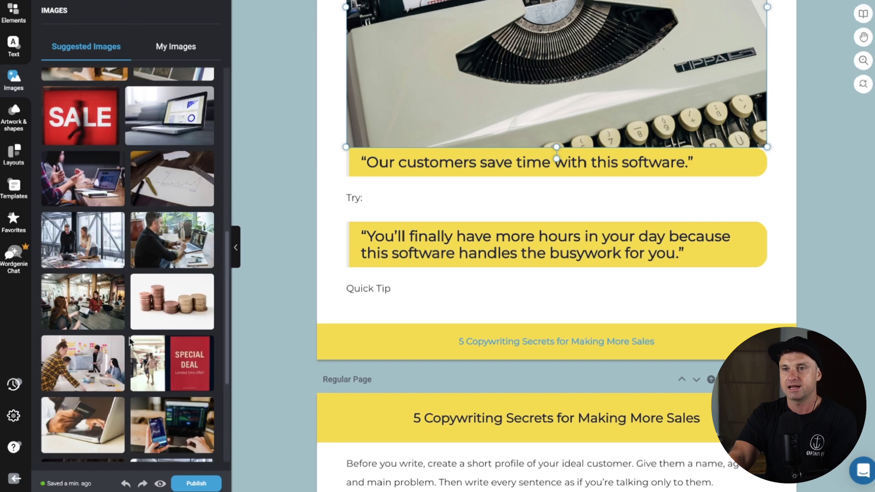
pyautogui.scroll(5, 130, 341)
# - Keep the image unchanged and export the eBook as a PDF for Adobe Reader
pyautogui.click(301, 404)
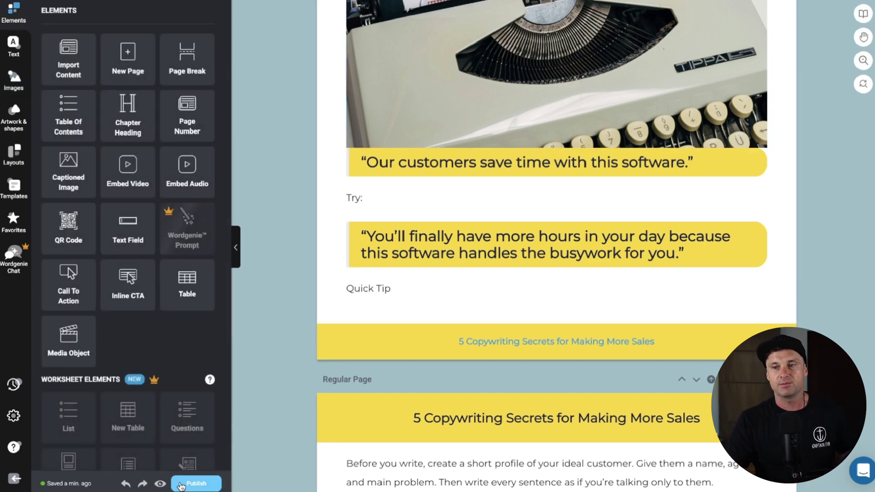
pyautogui.click(196, 484)
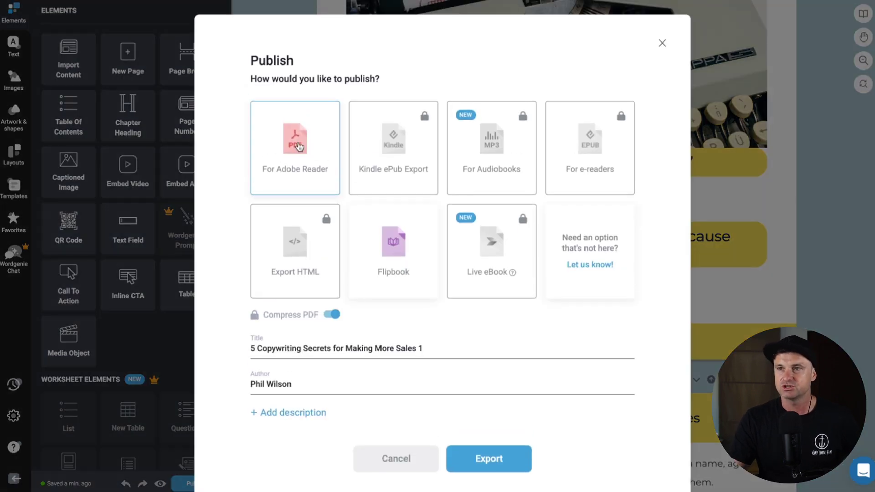
pyautogui.click(496, 460)
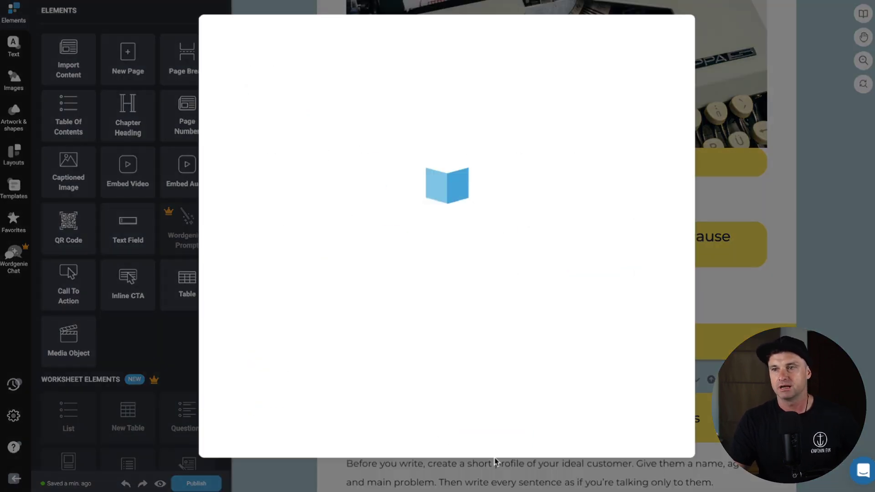